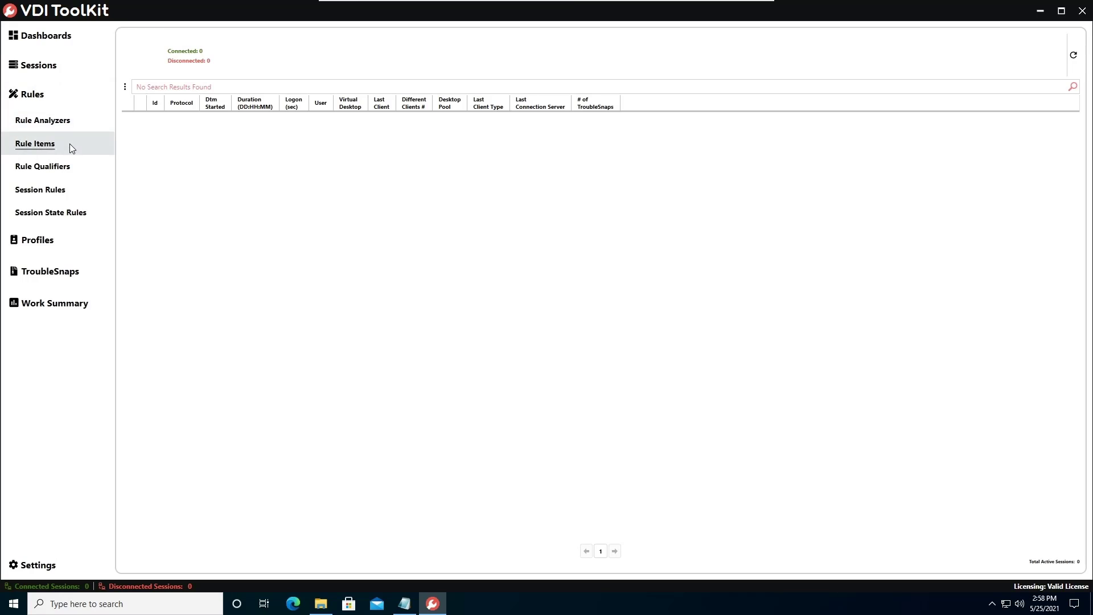
- Open the Active Directory User rule qualifiers and view the form for adding a sync point, leaving it empty
click(77, 167)
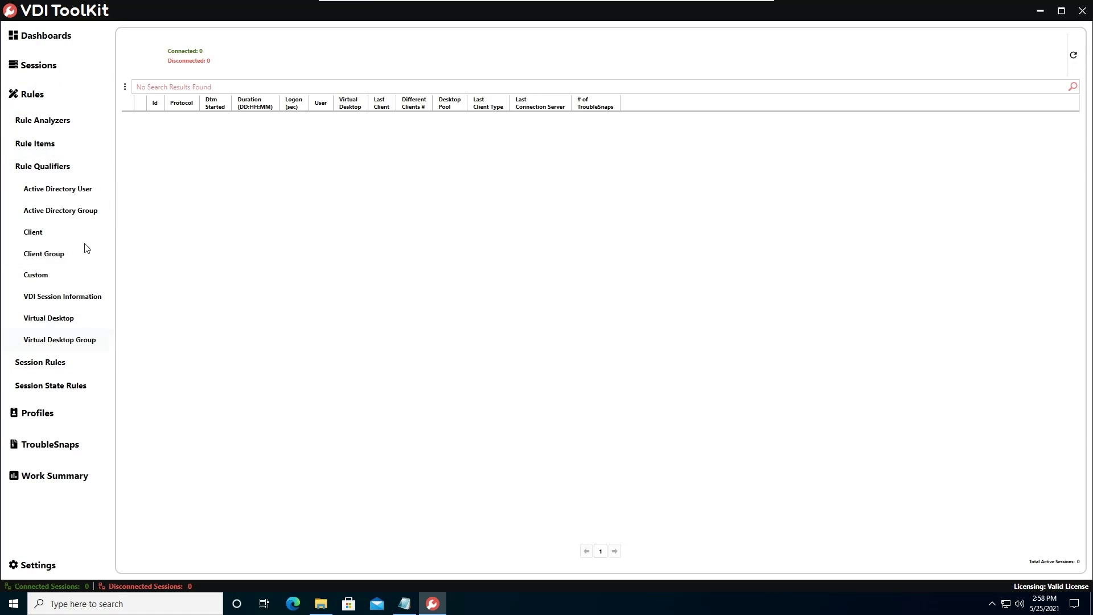
click(94, 189)
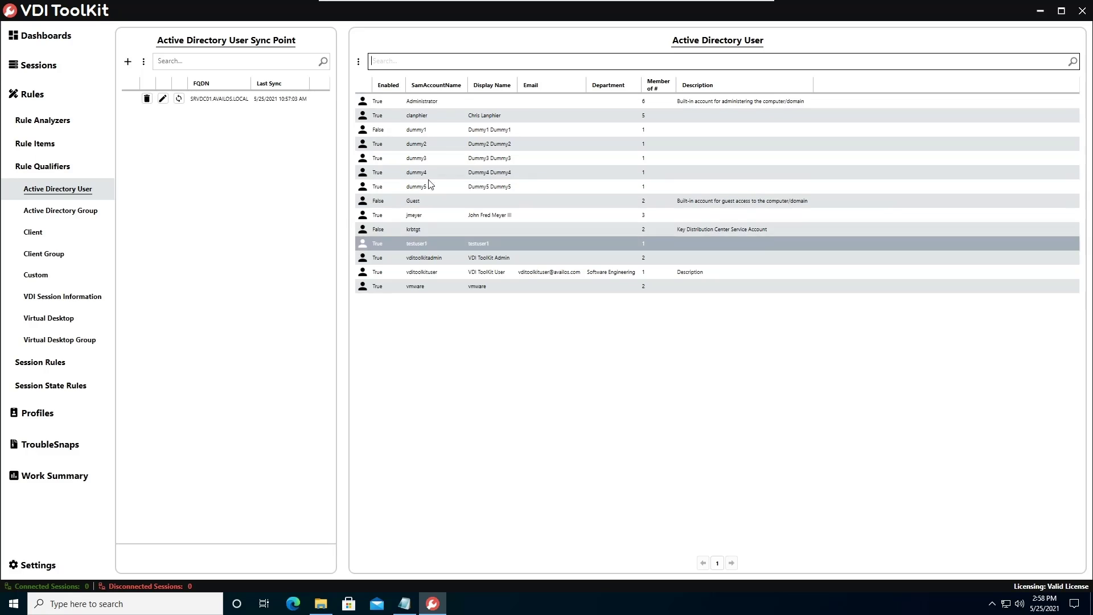
click(128, 61)
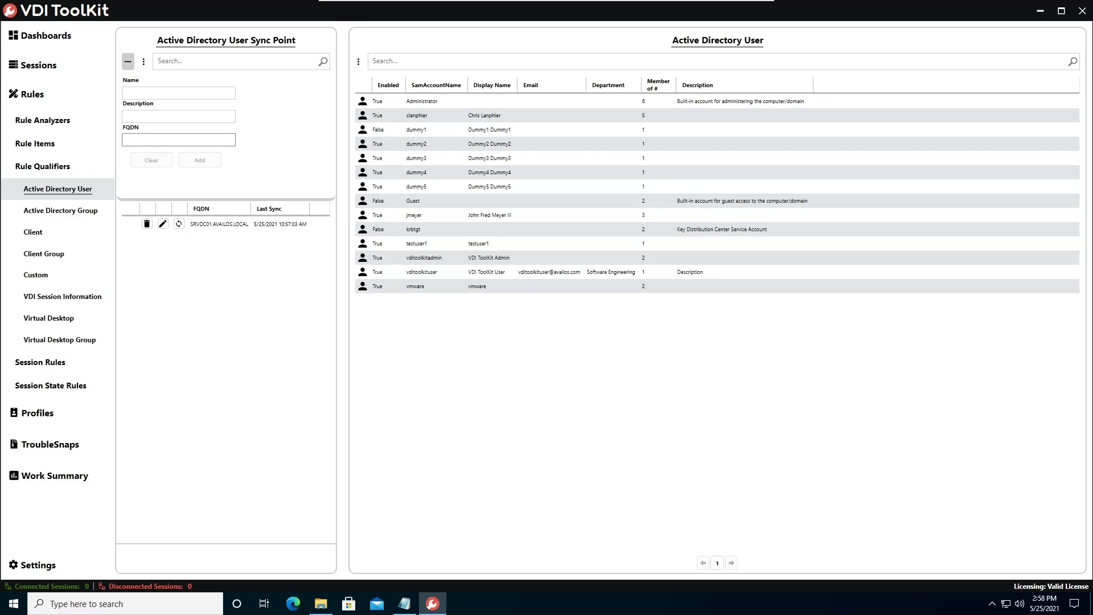
click(128, 62)
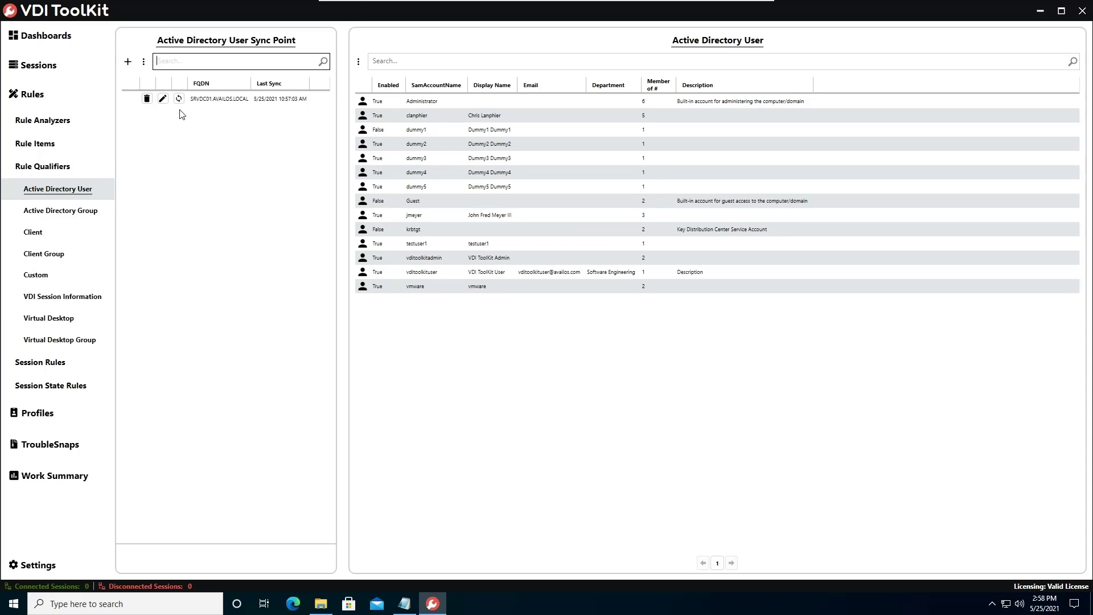
- Review the SRVDC01 user sync point's settings and its organizational units without changing them
click(162, 99)
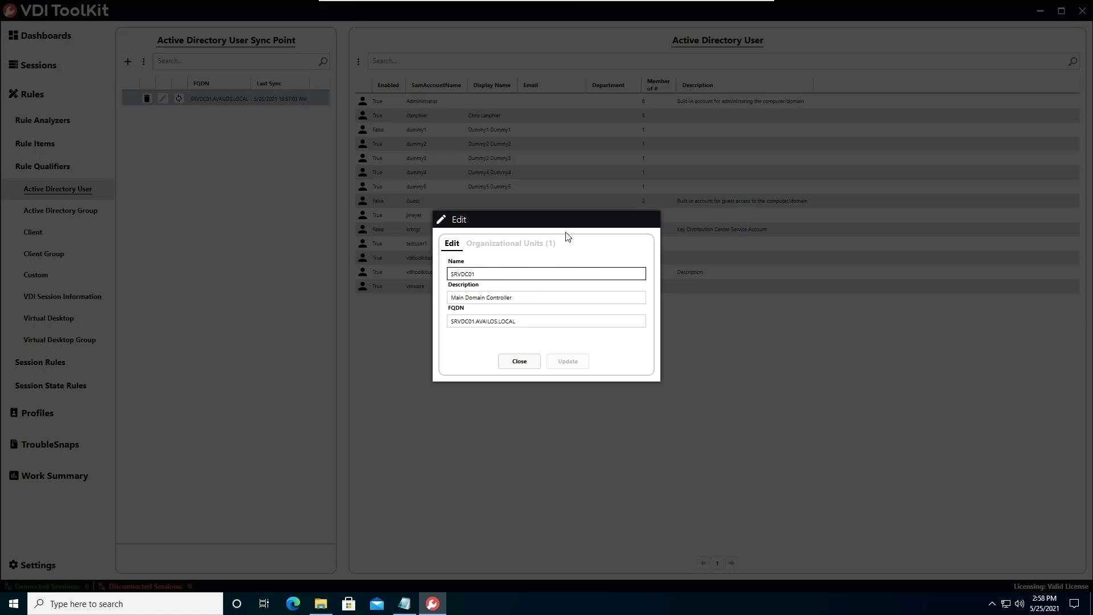
click(539, 243)
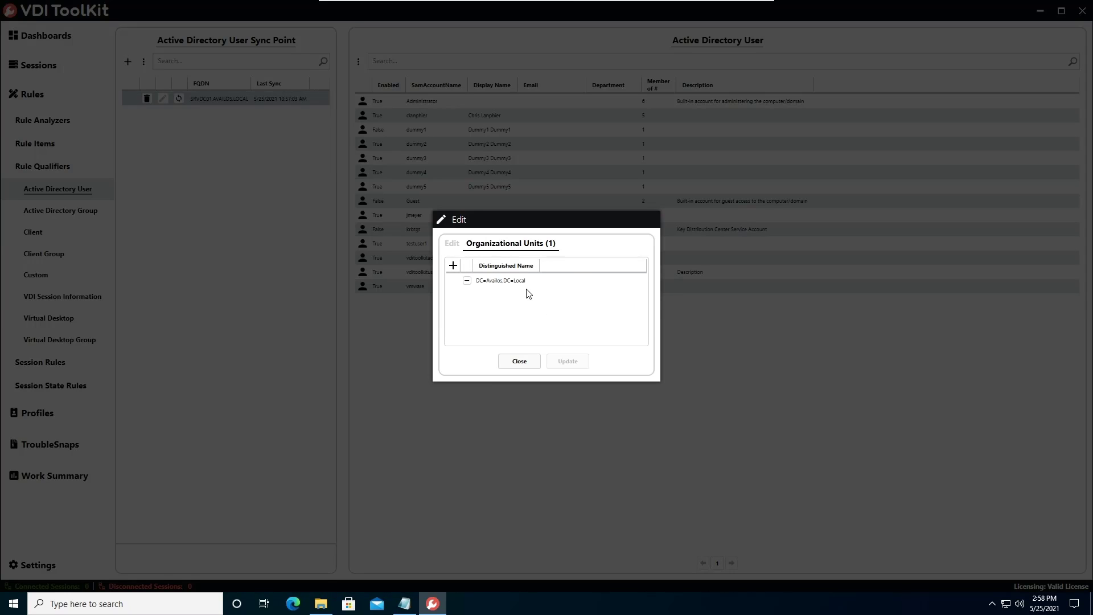
click(521, 364)
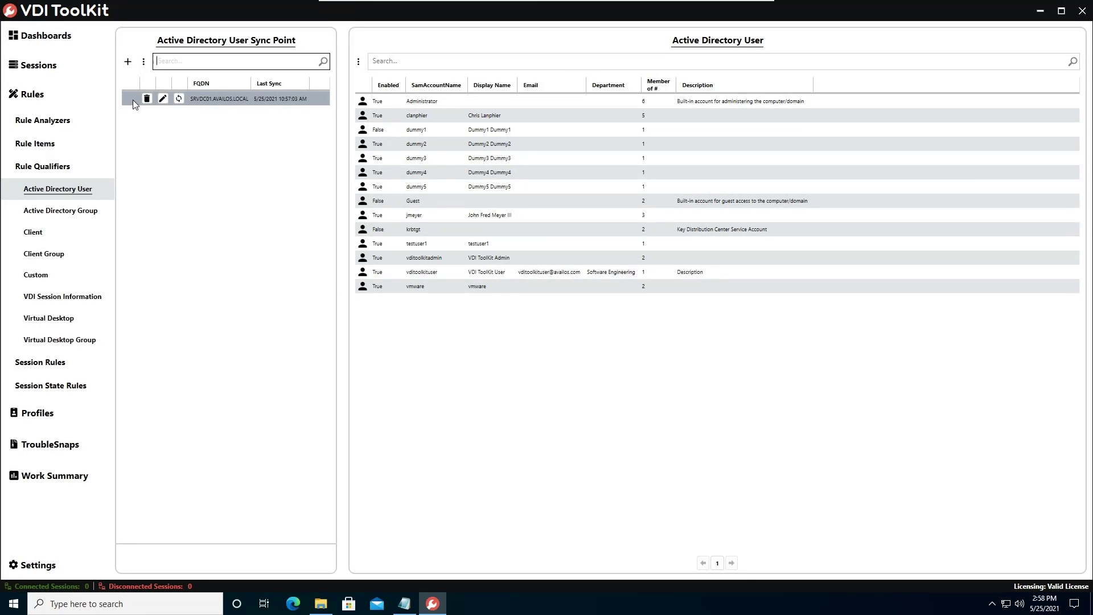
- Sync the Active Directory user sync point SRVDC01 and confirm the sync
click(180, 99)
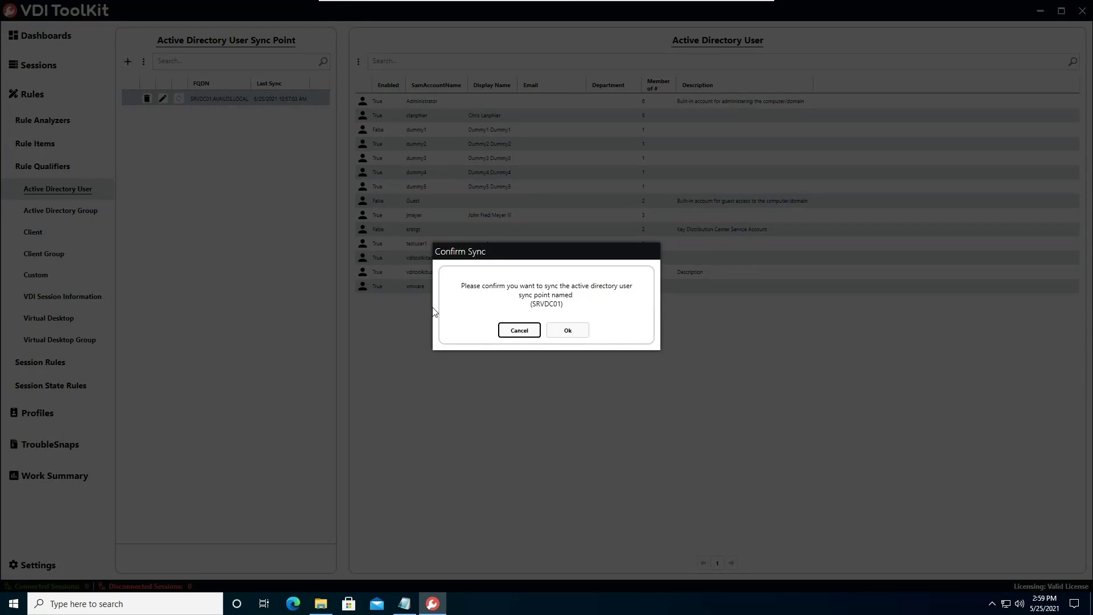
click(565, 332)
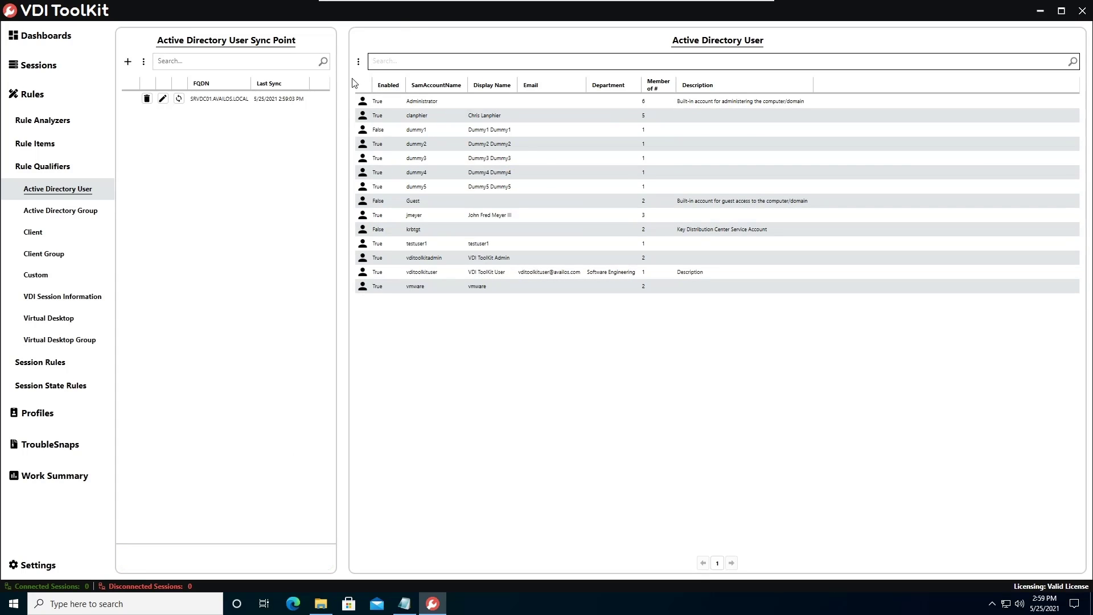
click(540, 61)
- View all detail fields of the Active Directory user dummy1, down to the deletion date, and close the details
right_click(451, 129)
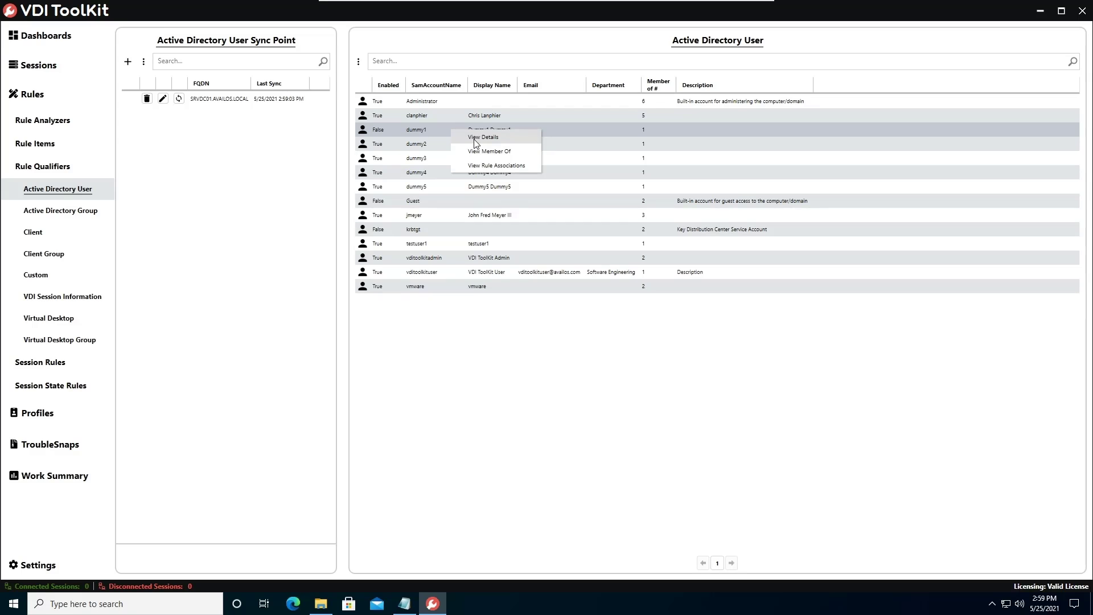
click(477, 139)
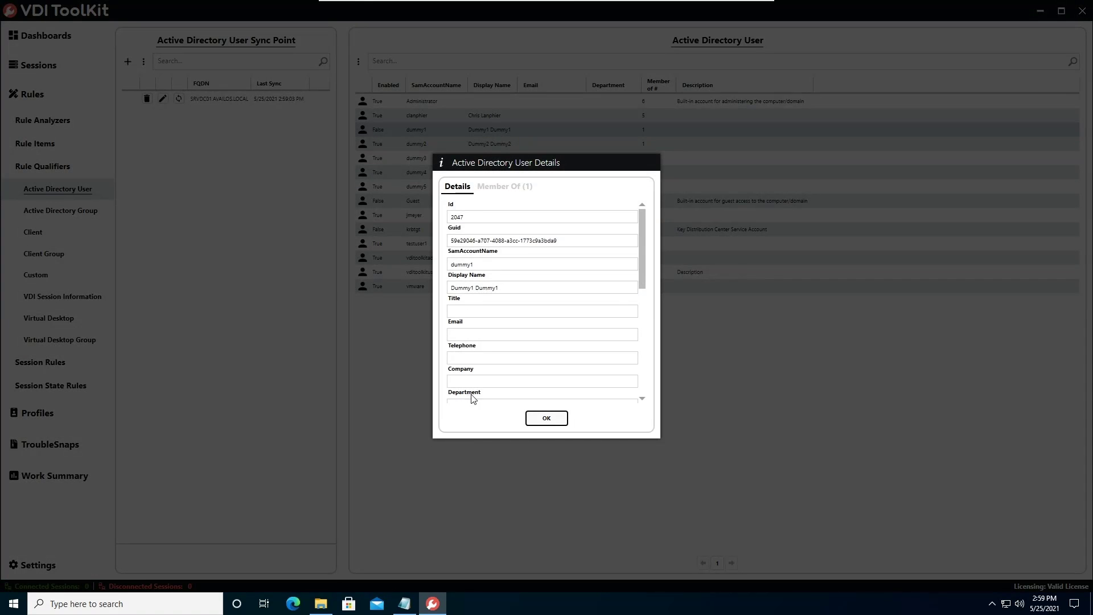
scroll(471, 398, down, 10)
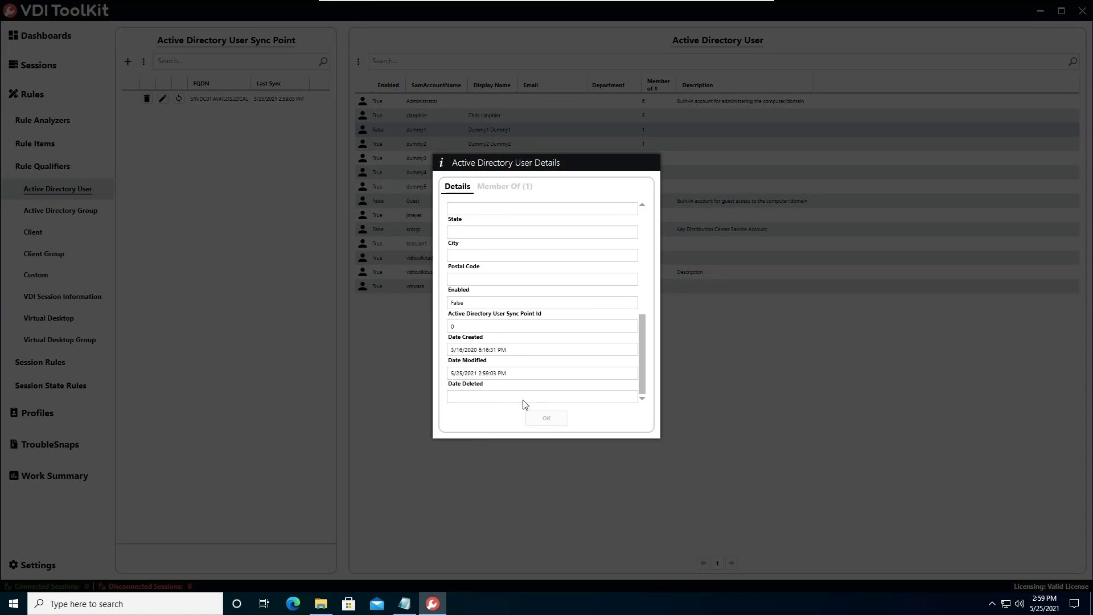
click(547, 418)
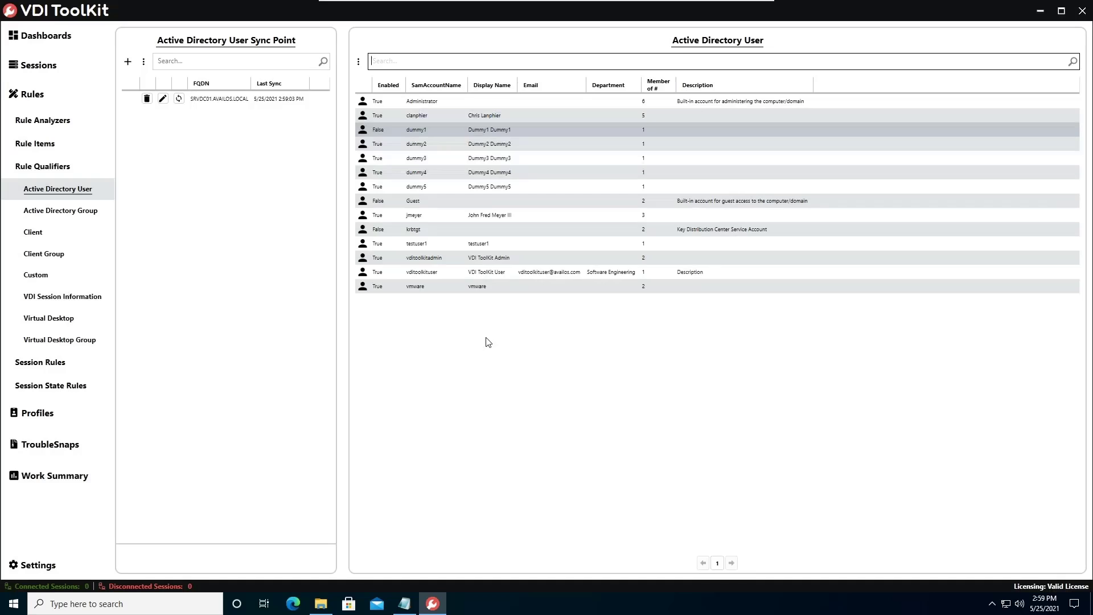
- View the group memberships of the vditoolkitadmin user and close the details
right_click(442, 259)
click(517, 273)
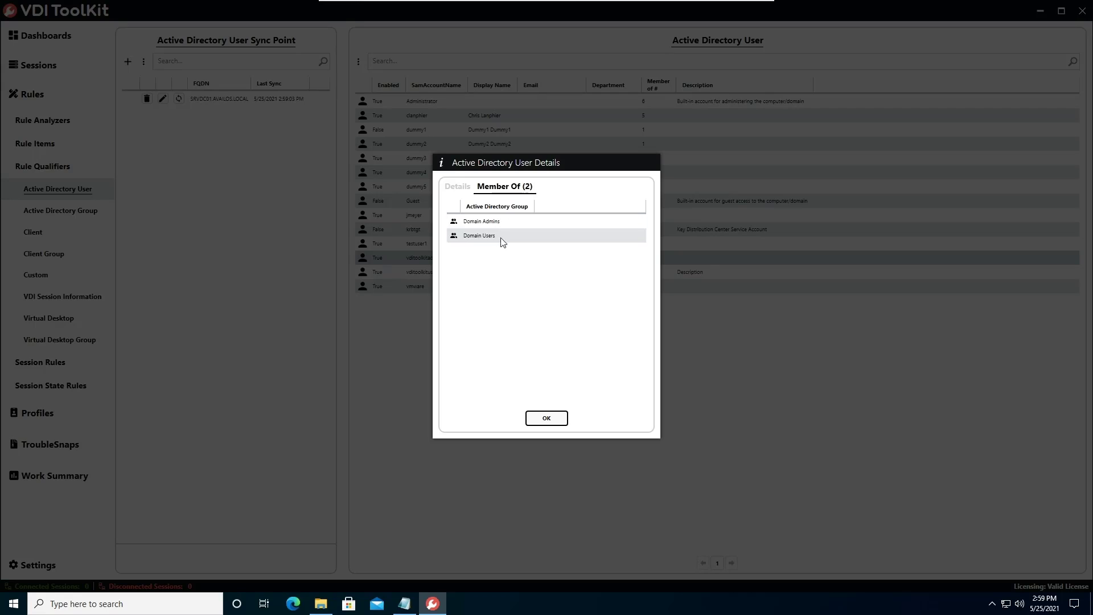
click(502, 237)
click(523, 220)
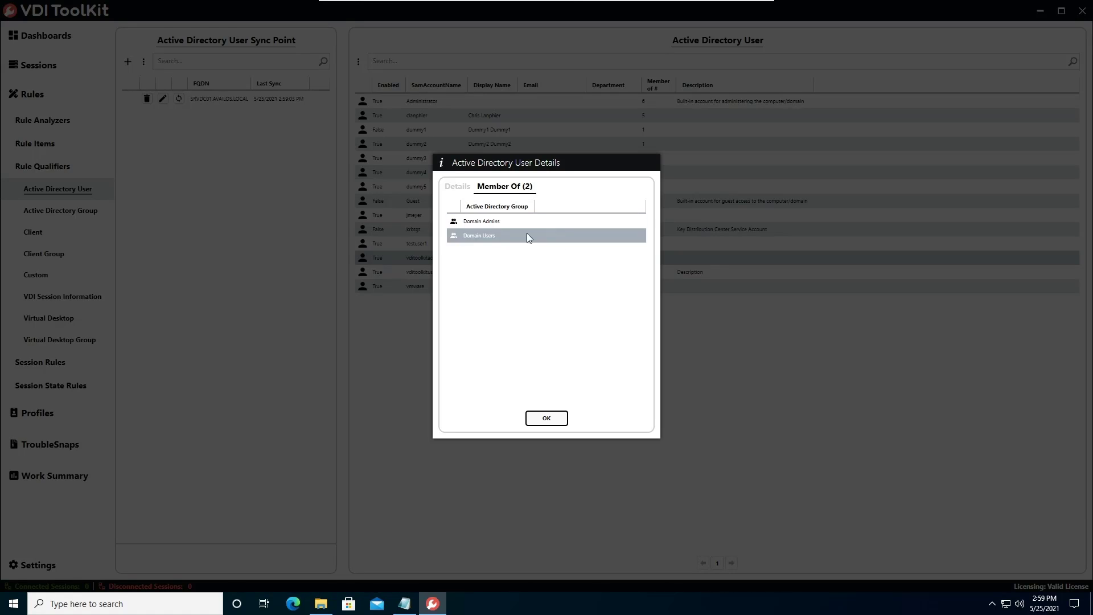
click(529, 418)
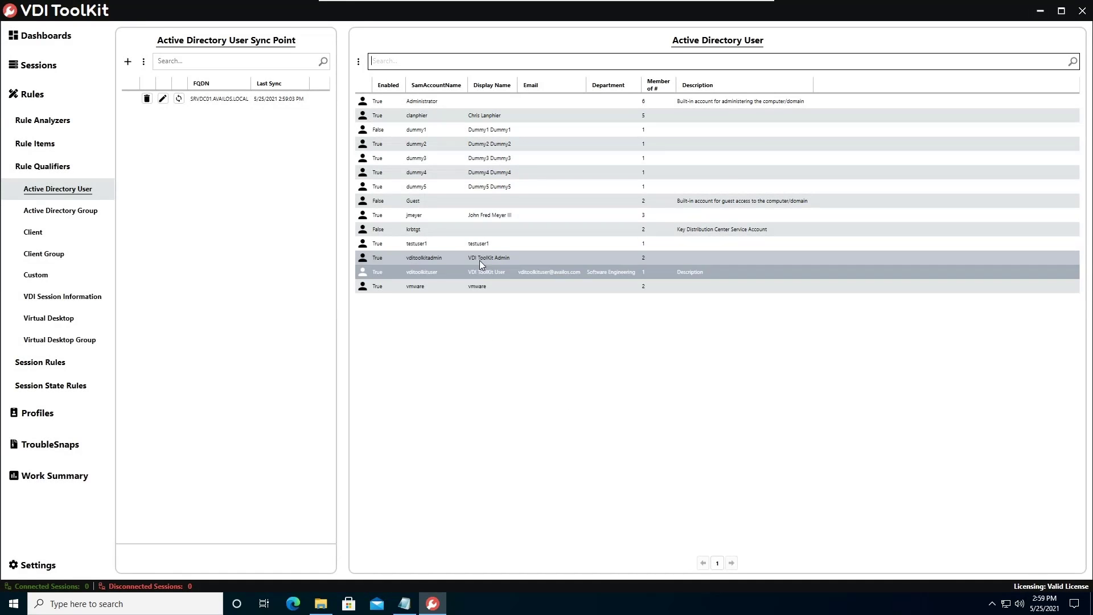
- Check the vditoolkitadmin user's rule associations for both session rules and session state rules
right_click(479, 256)
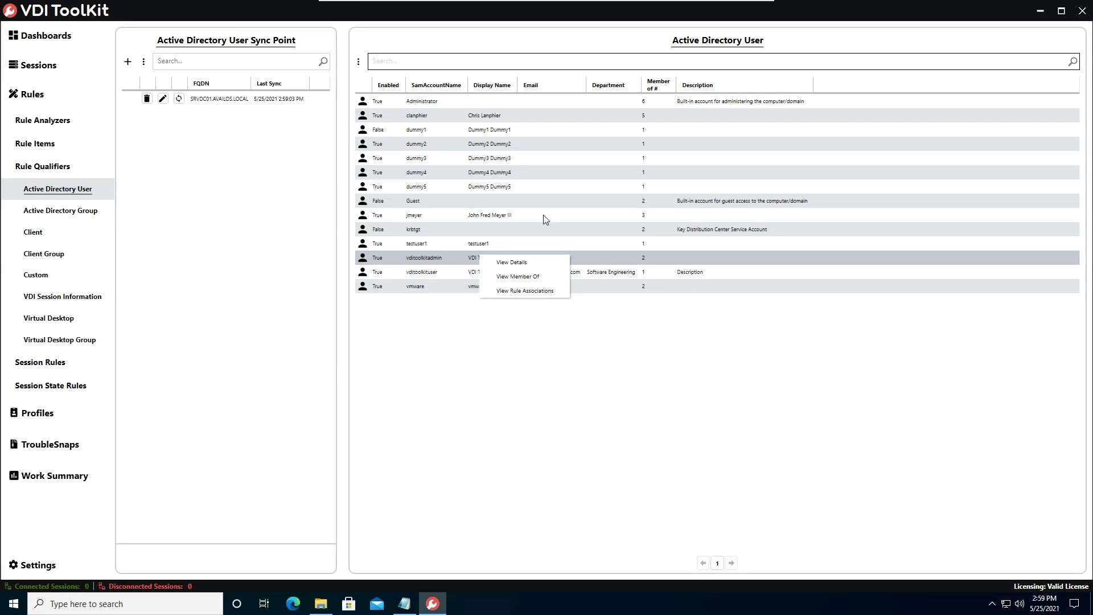
click(542, 290)
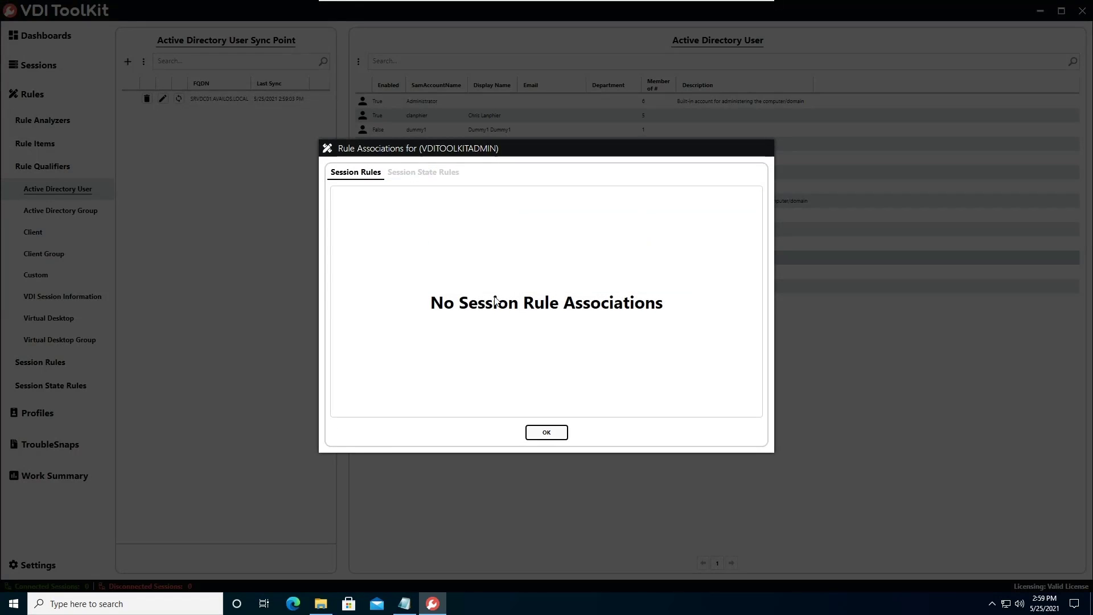
click(417, 173)
click(358, 173)
click(418, 179)
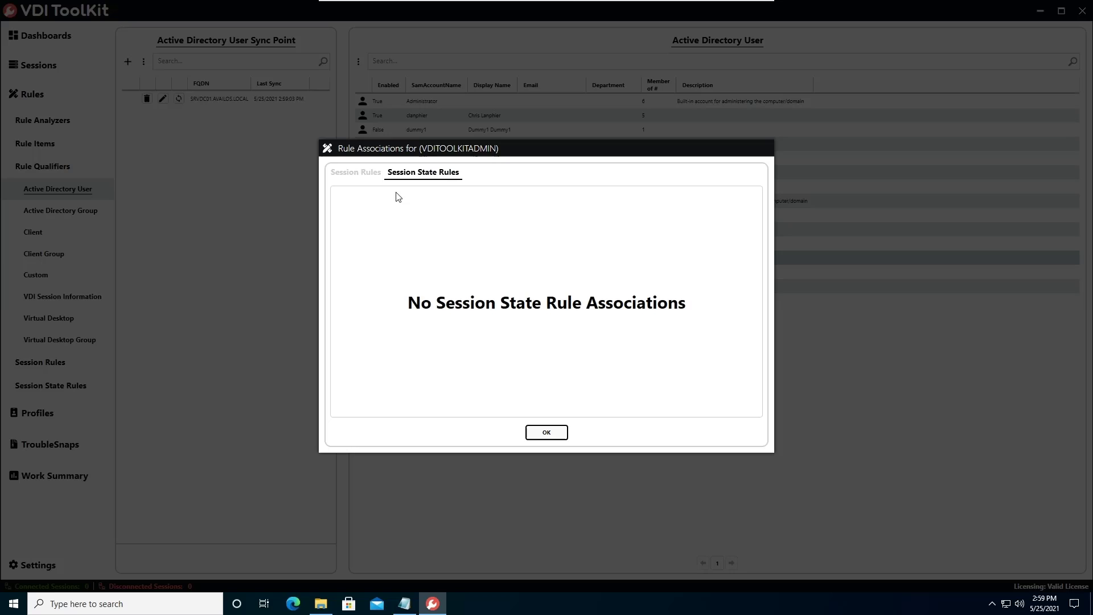
click(360, 180)
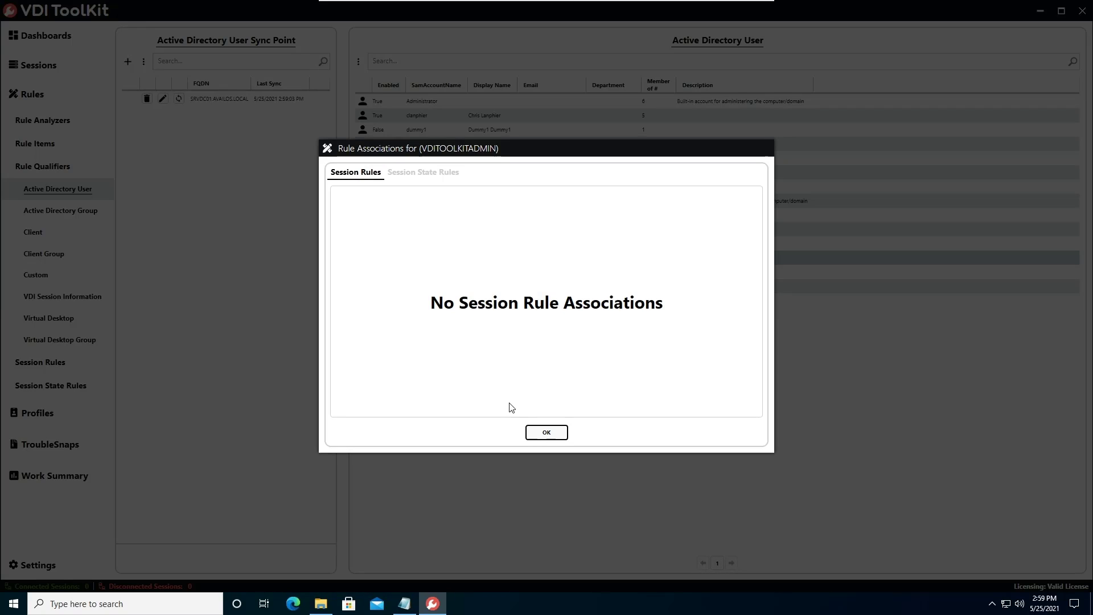
click(546, 433)
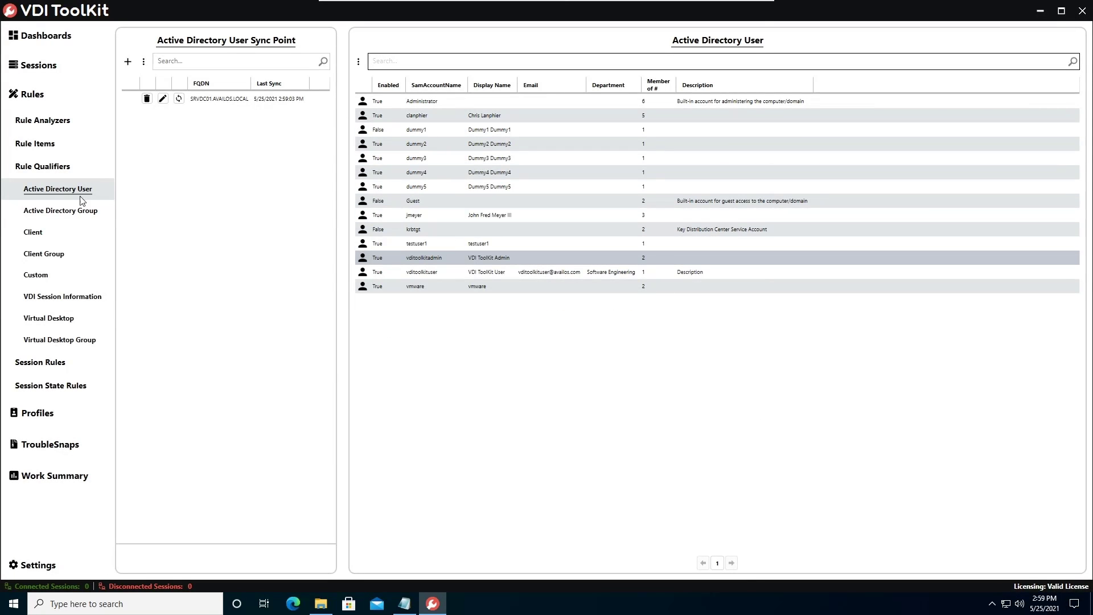
- Browse the Active Directory Group rule qualifiers and view the members of the Domain Users group
click(73, 210)
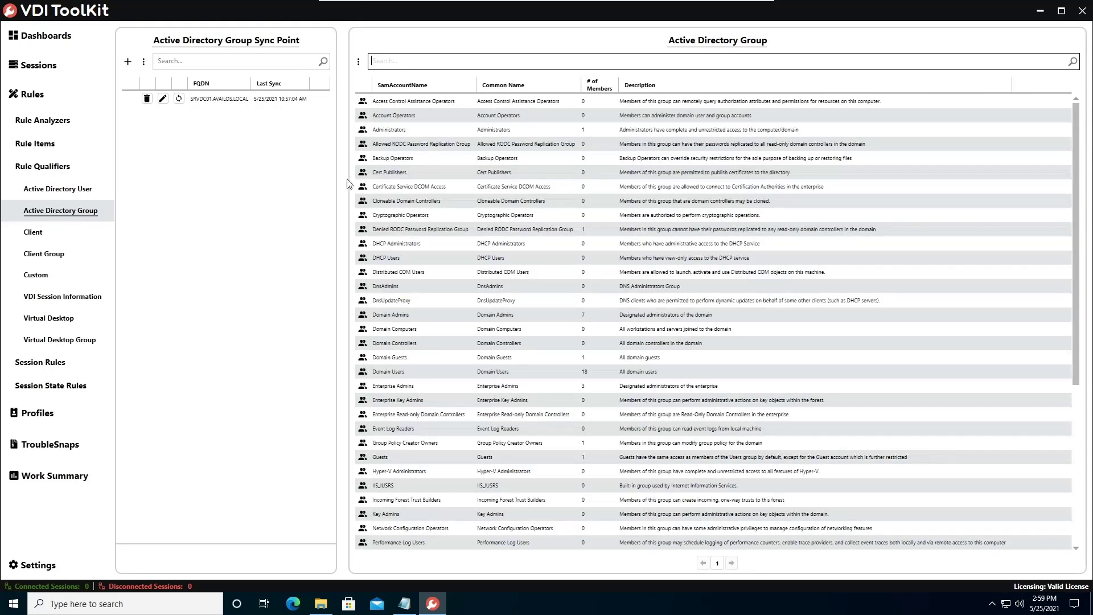
scroll(452, 376, down, 3)
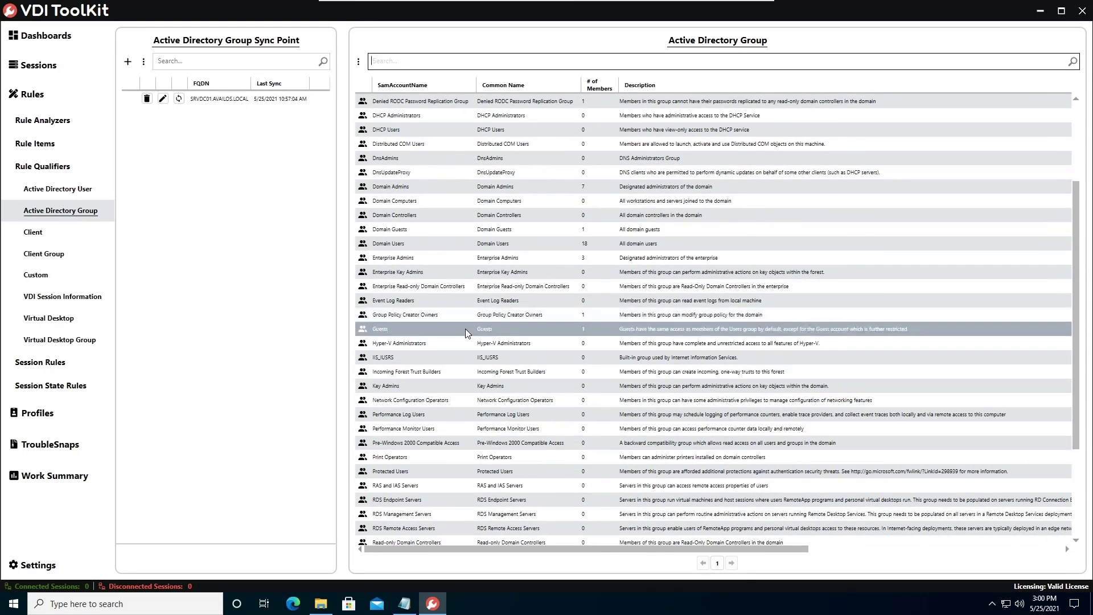
right_click(475, 315)
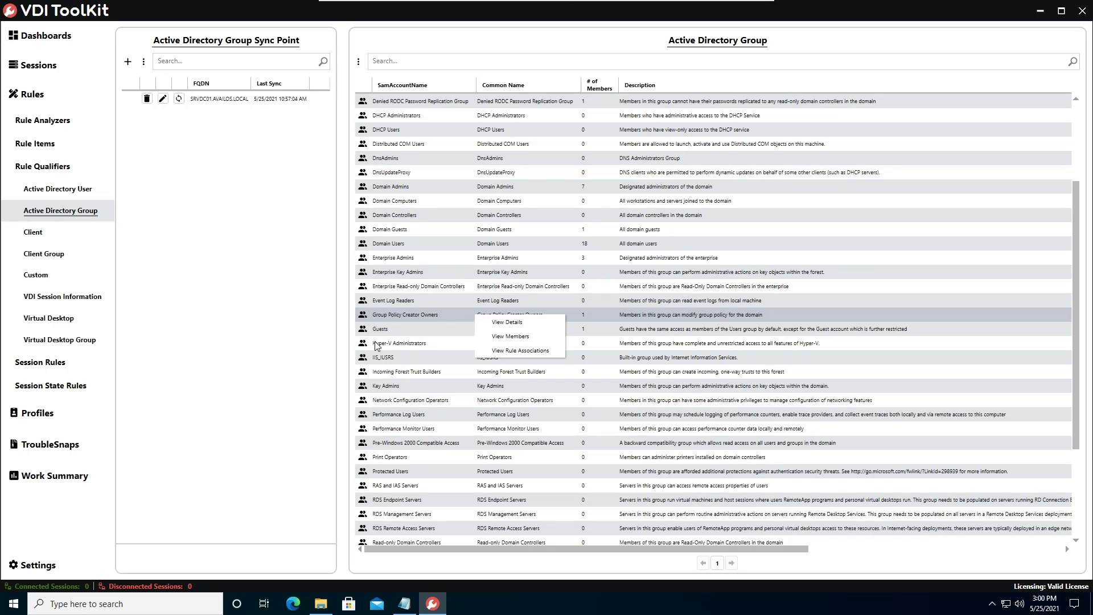
click(419, 229)
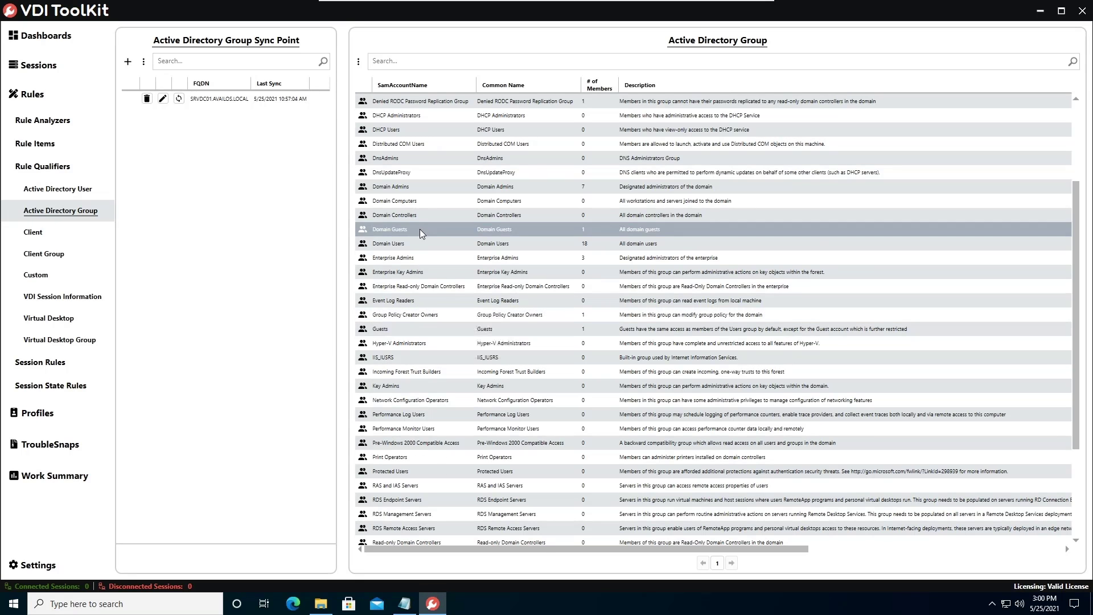
scroll(418, 270, up, 3)
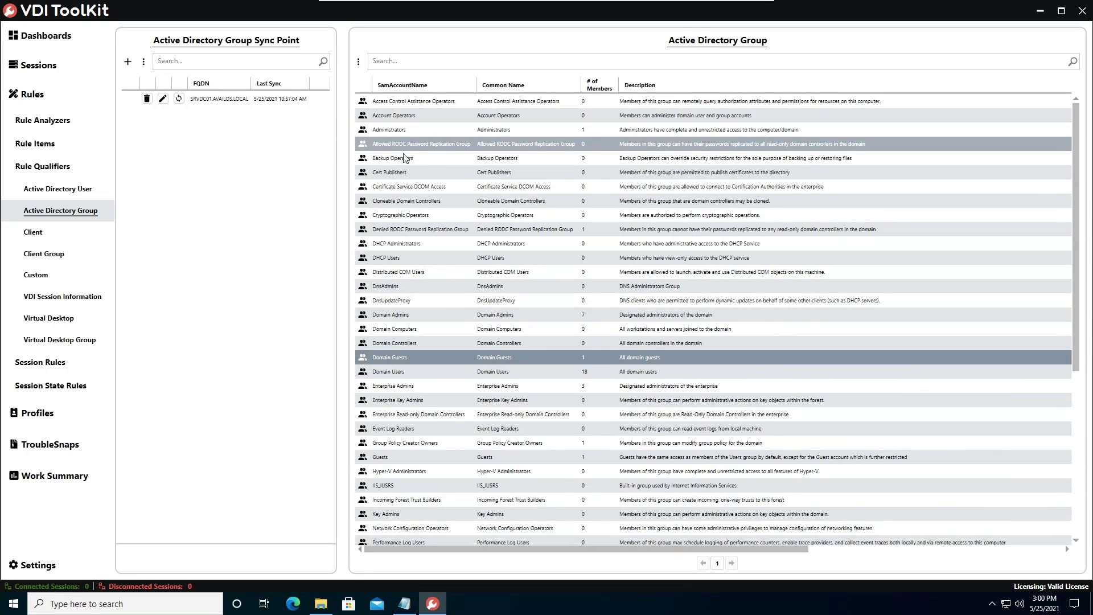
scroll(432, 277, down, 1)
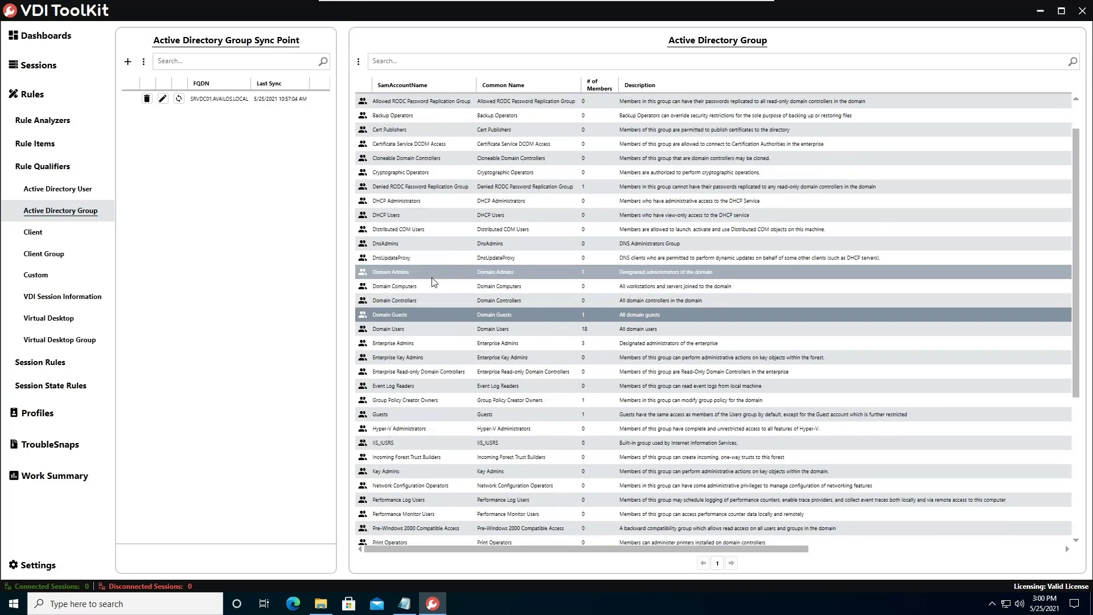
right_click(433, 329)
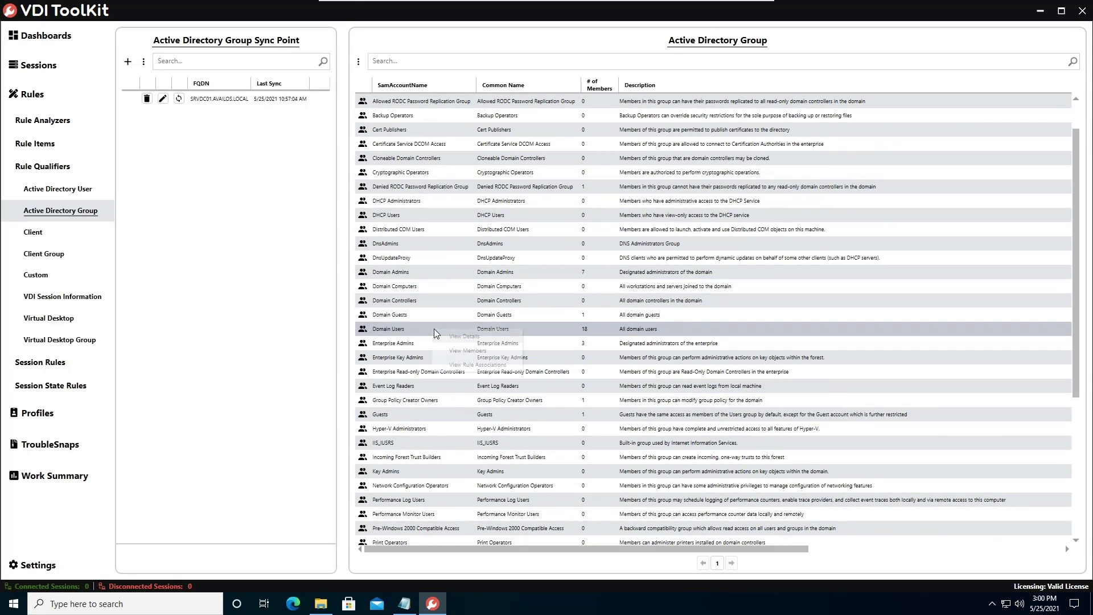
click(482, 351)
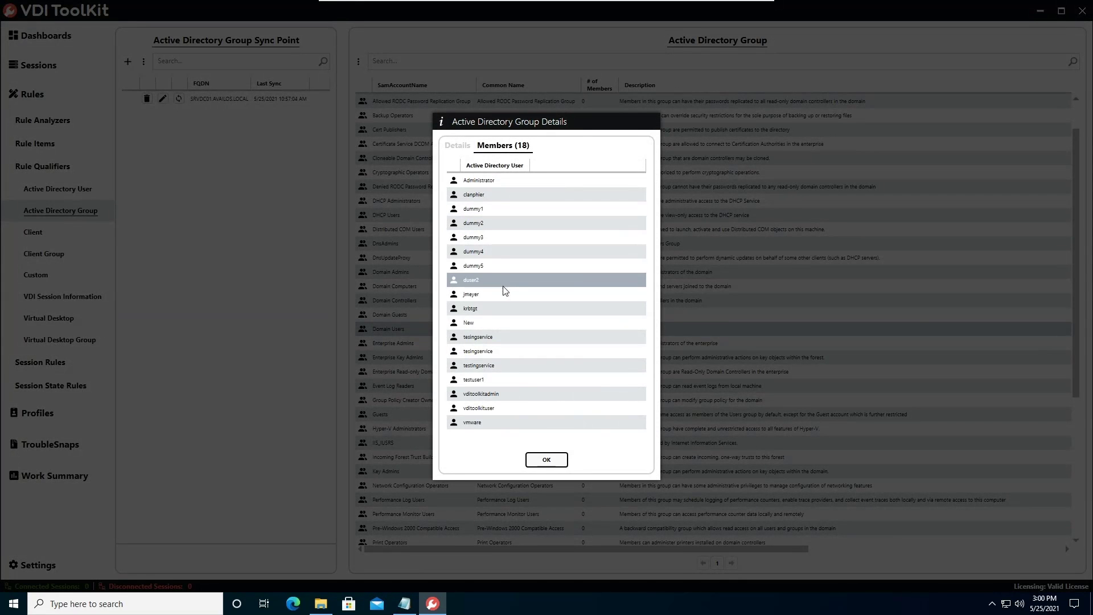
click(545, 460)
- View the details of the Domain Users group and close them
right_click(436, 330)
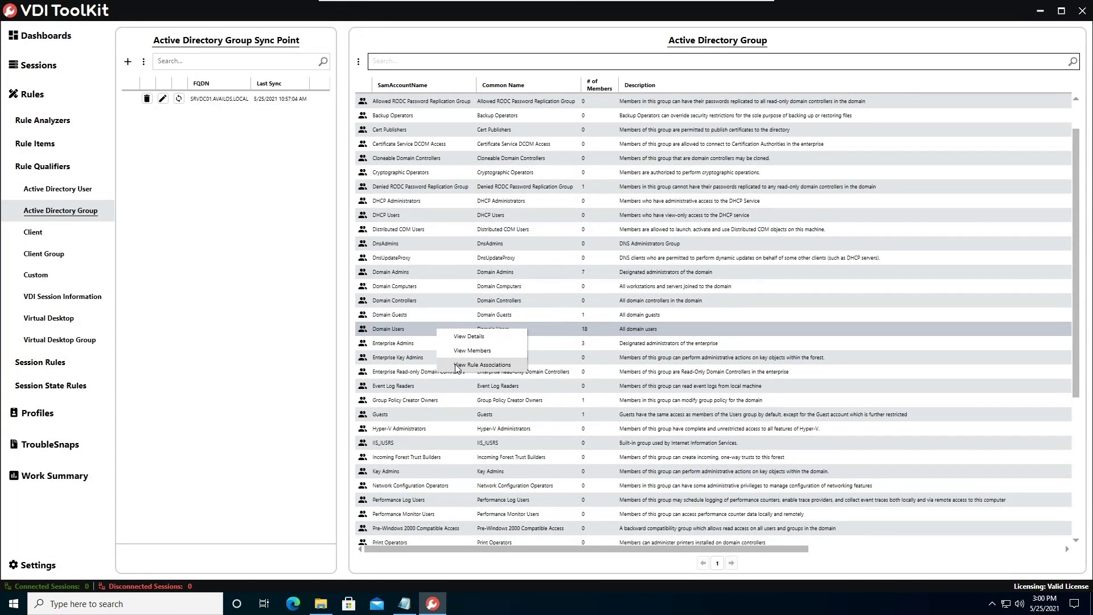
click(468, 337)
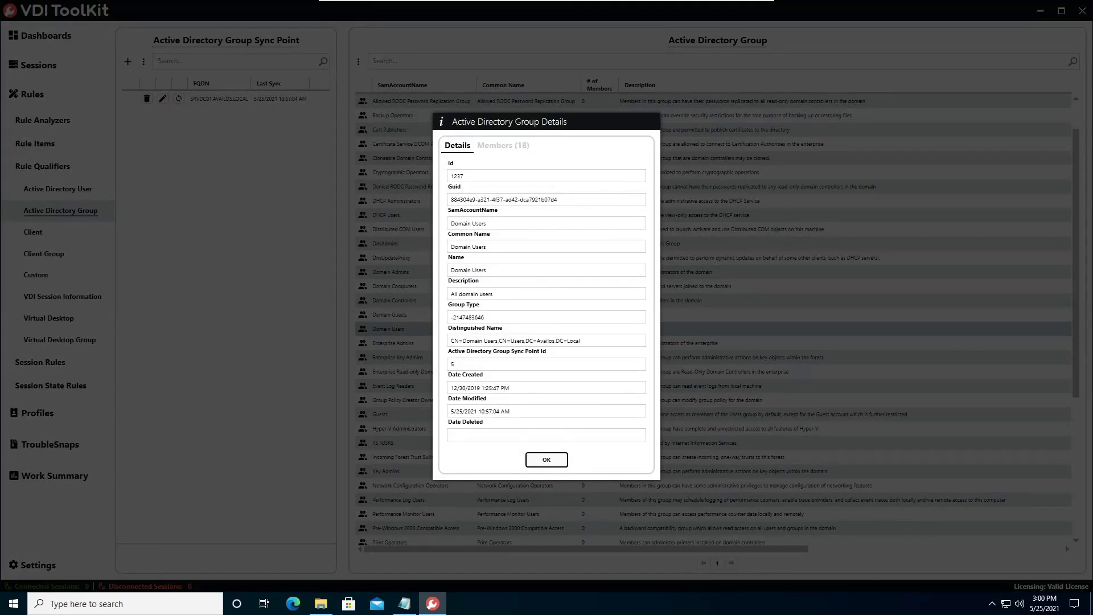
click(525, 460)
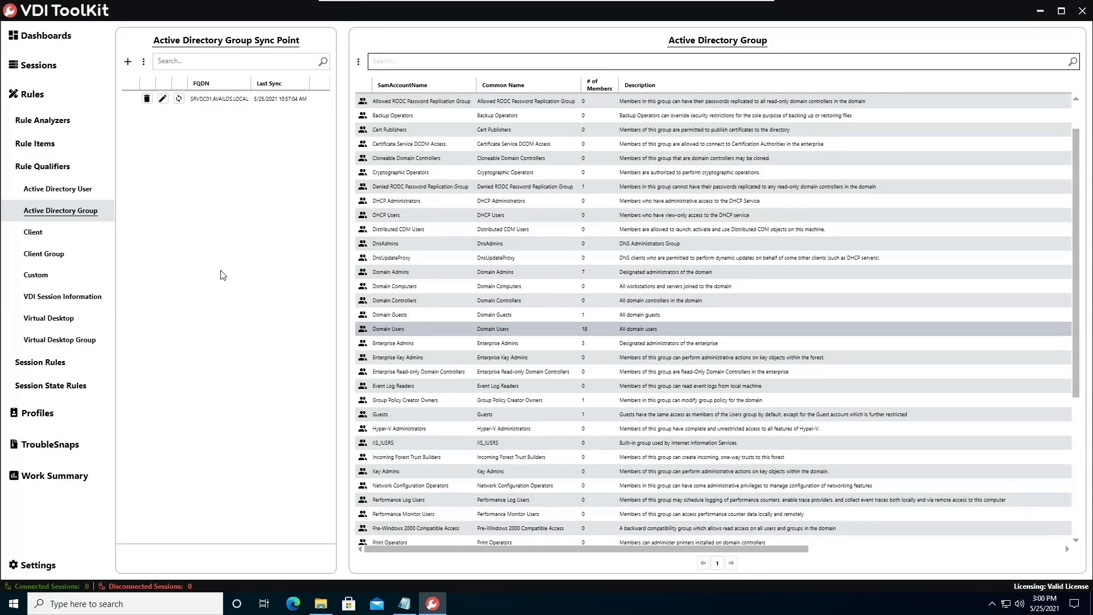
- Open the Client rule qualifiers and review the settings of the SRVTERAMGMT01.availos.local sync point without changing them
click(8, 233)
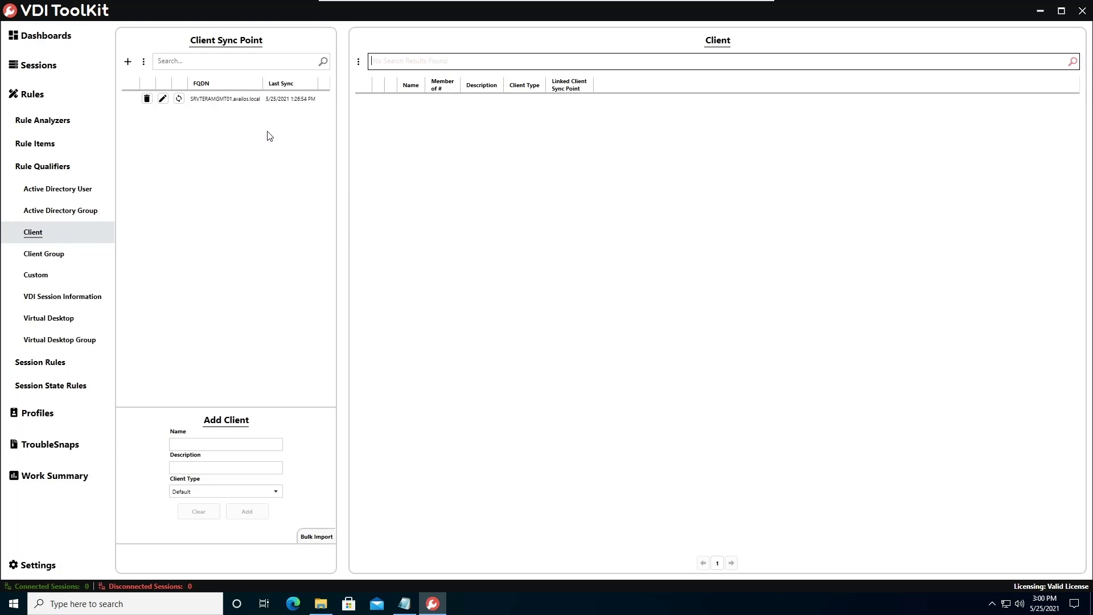
click(161, 99)
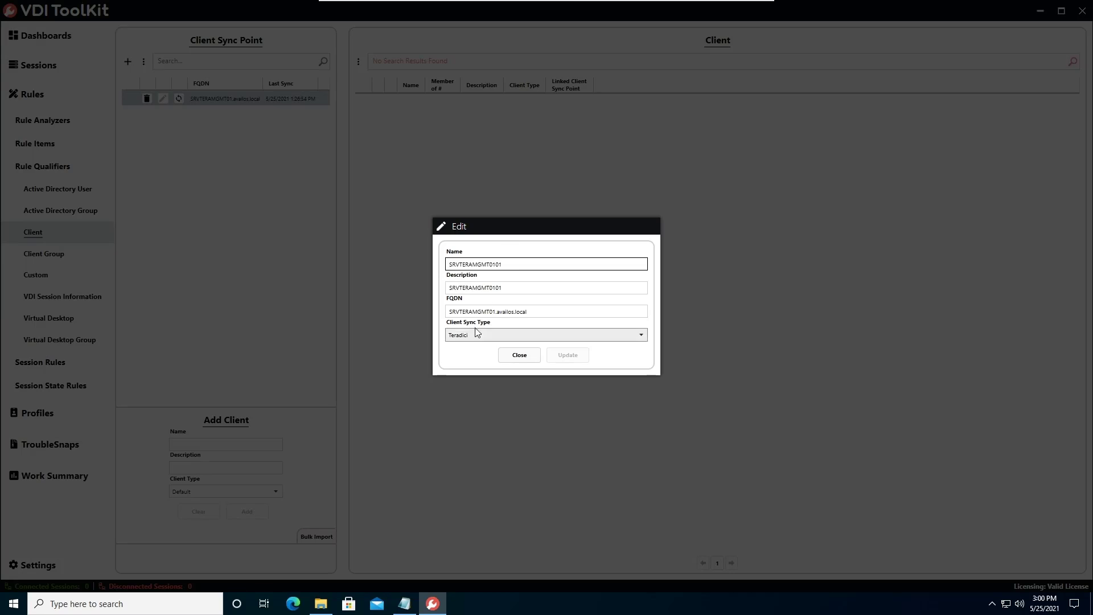
click(518, 356)
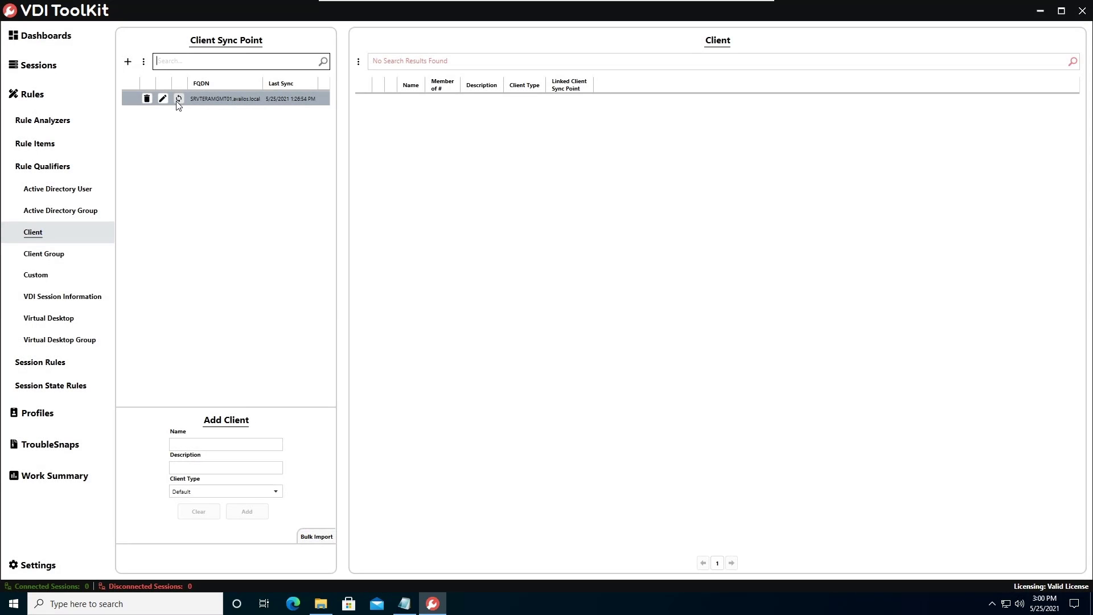
- Sync the SRVTERAMGMT01.availos.local client sync point and confirm the sync
click(178, 99)
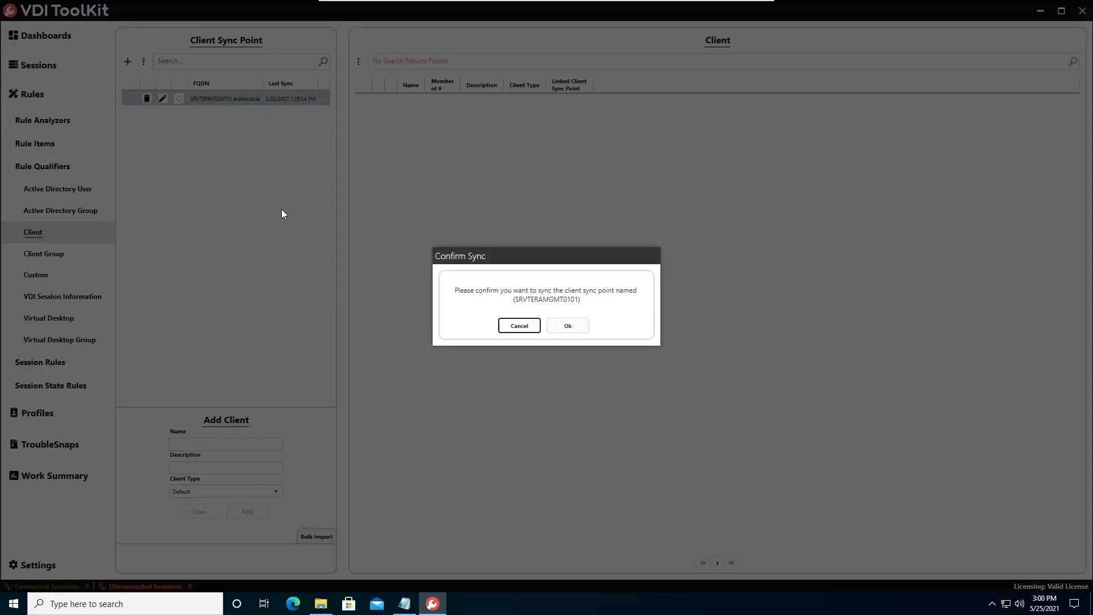
click(570, 325)
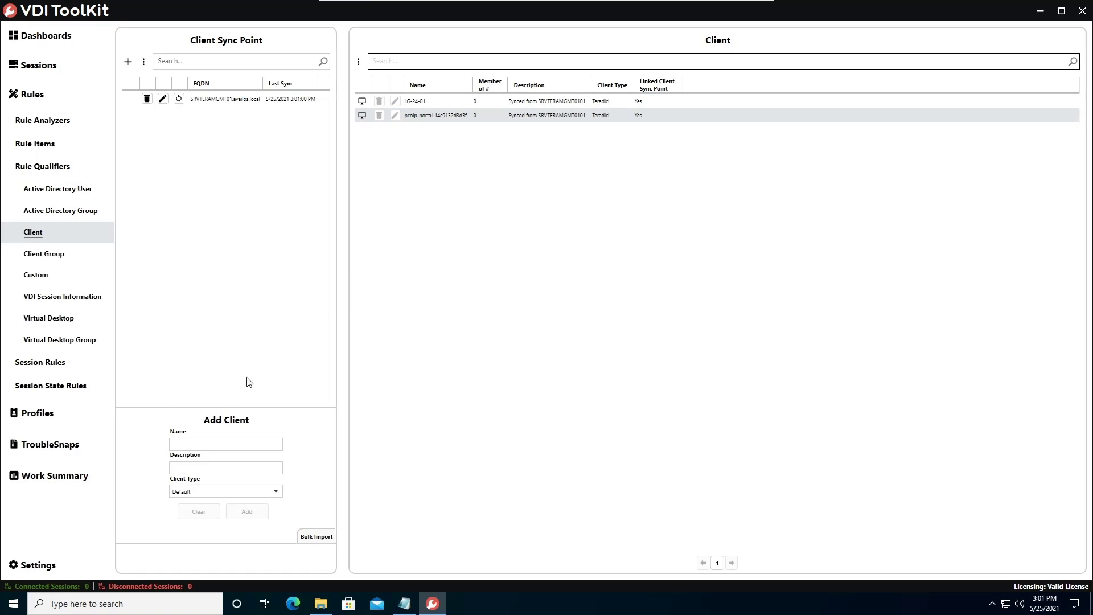
- Look at the Client Bulk Import options and the template save dialog, and close both without saving or importing anything
click(313, 535)
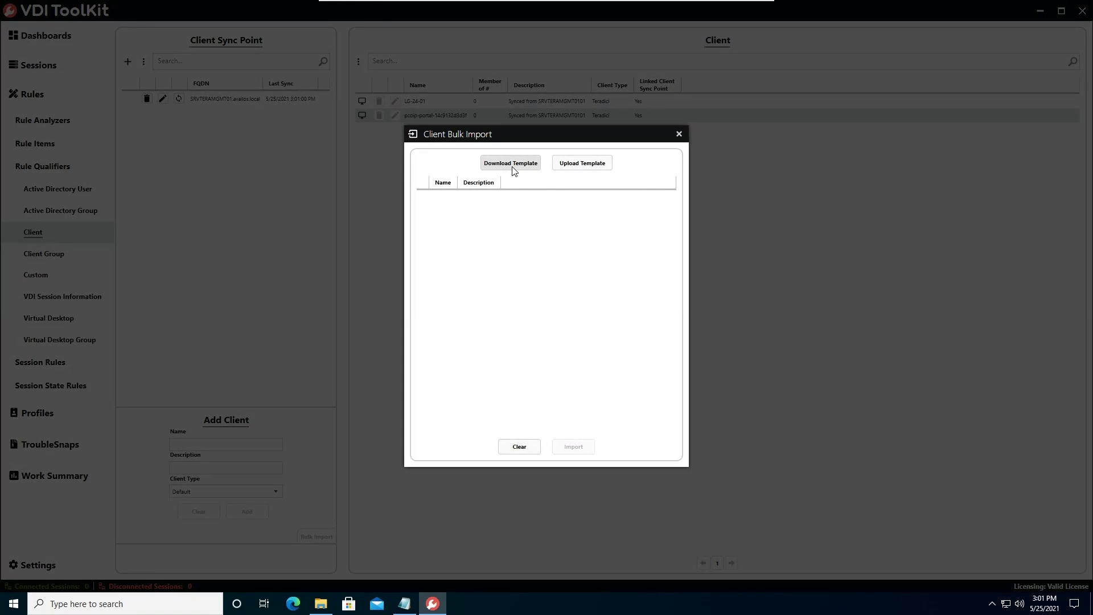
click(607, 167)
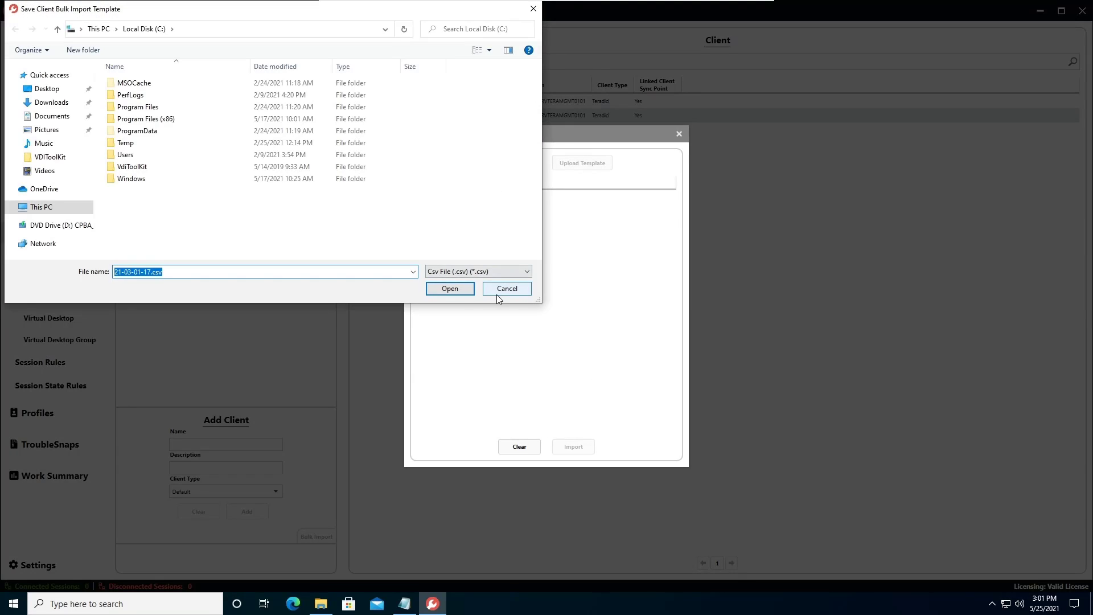
click(498, 293)
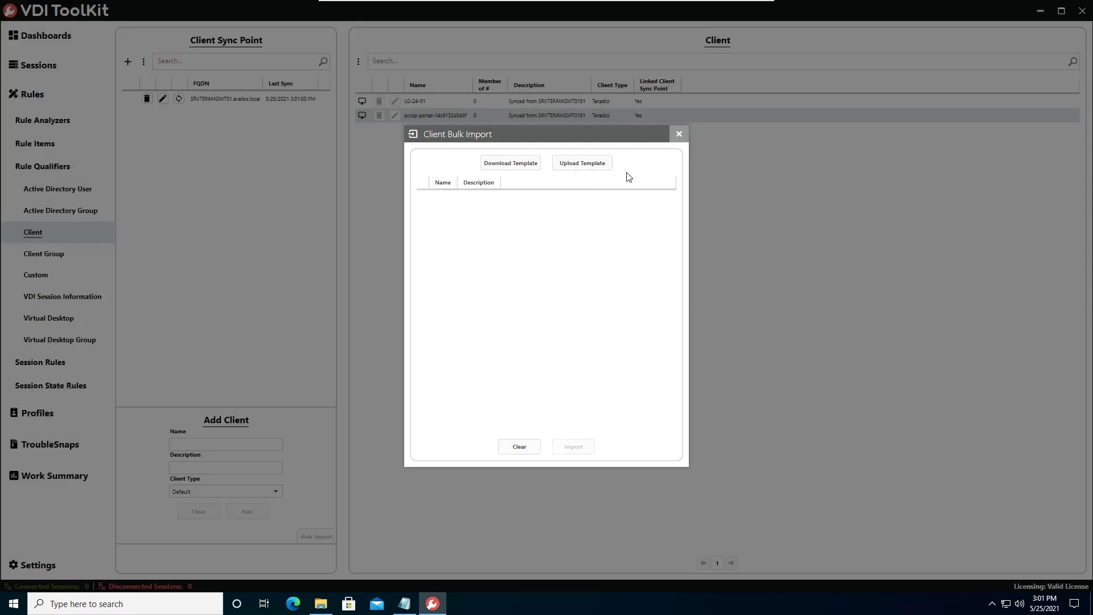
click(680, 133)
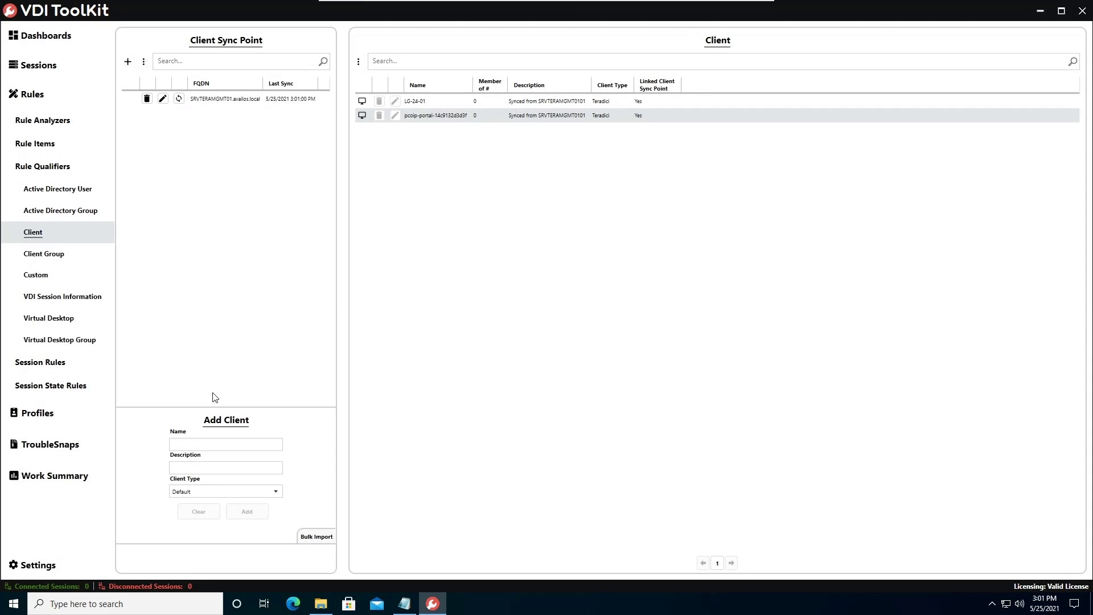
- Add a client named TEST with description TEST and client type Default, and refresh the client list
click(232, 449)
key(Tab)
text(TE)
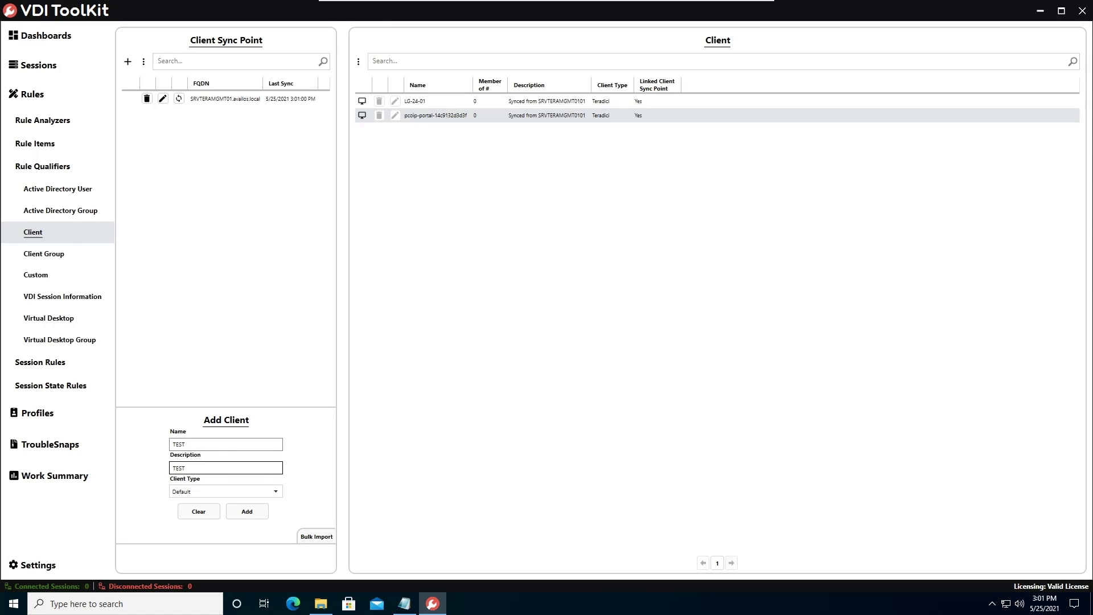
click(271, 492)
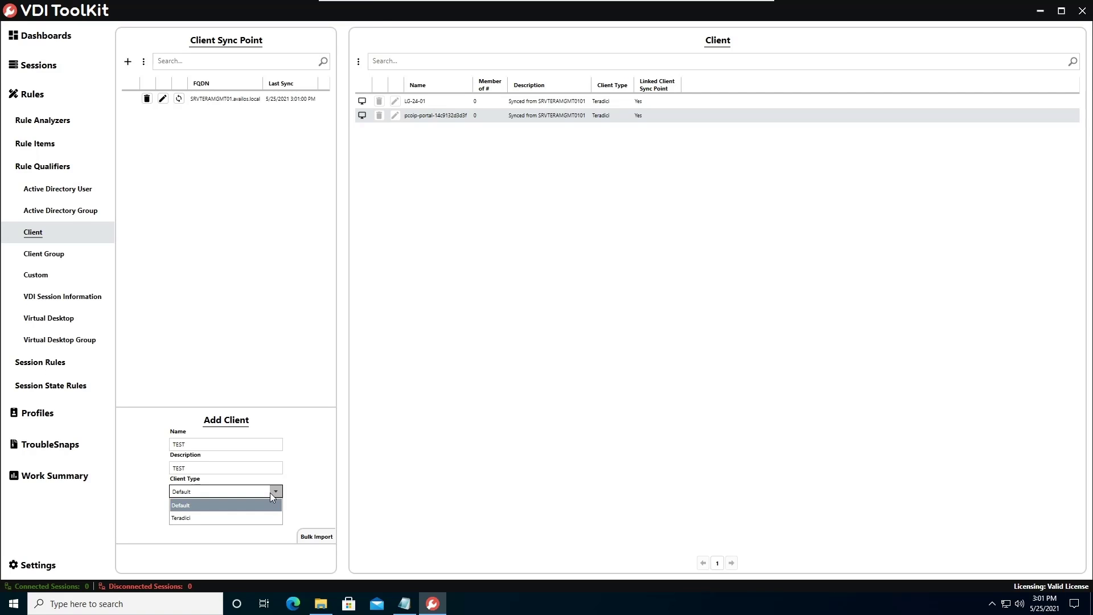
click(270, 494)
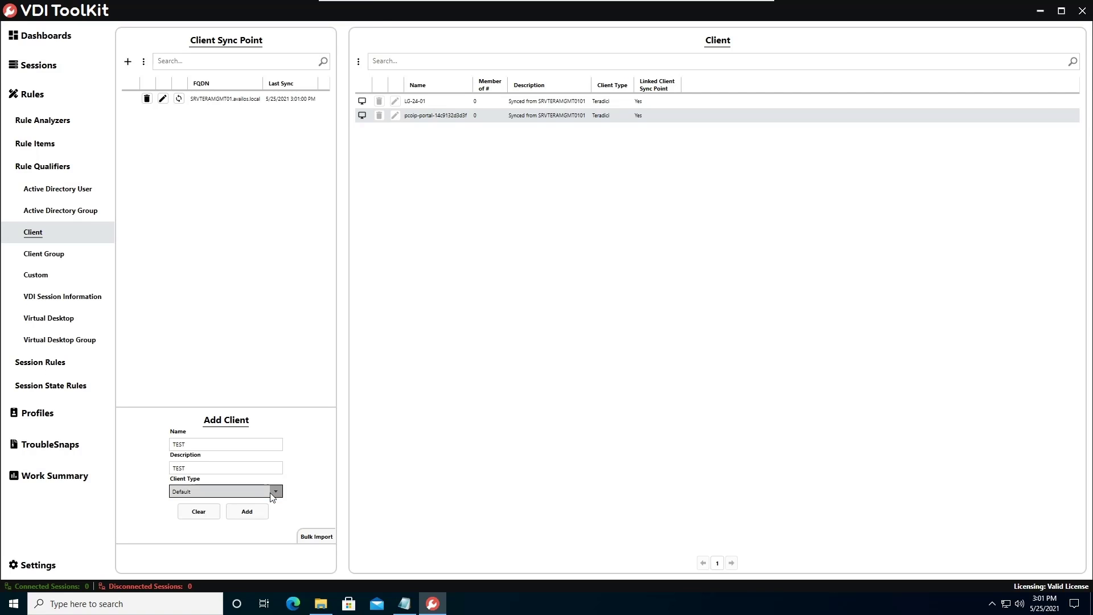
click(247, 512)
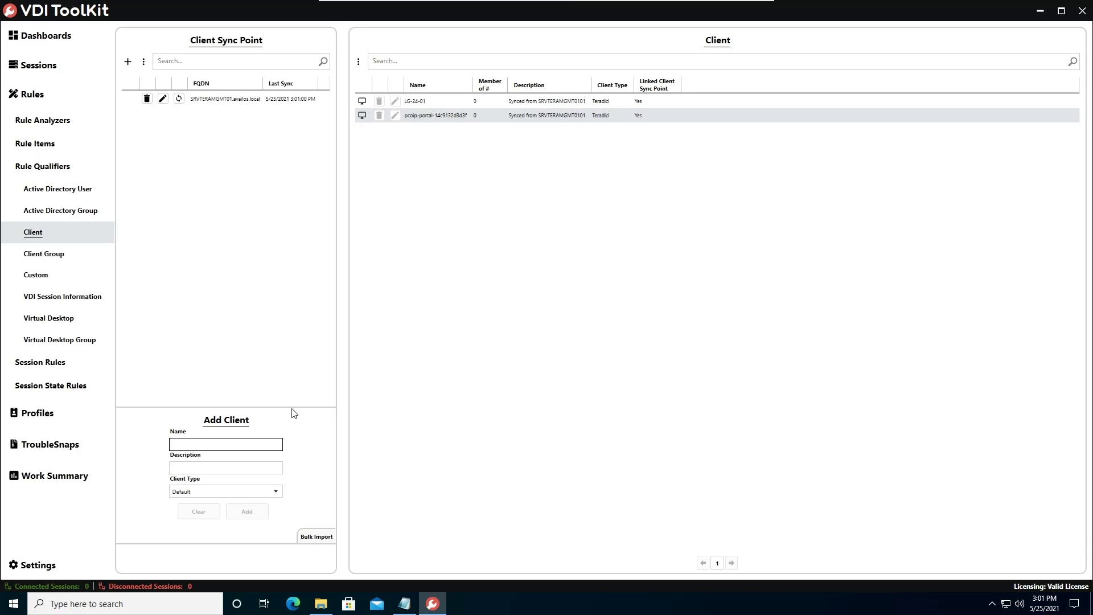
click(993, 62)
click(1073, 61)
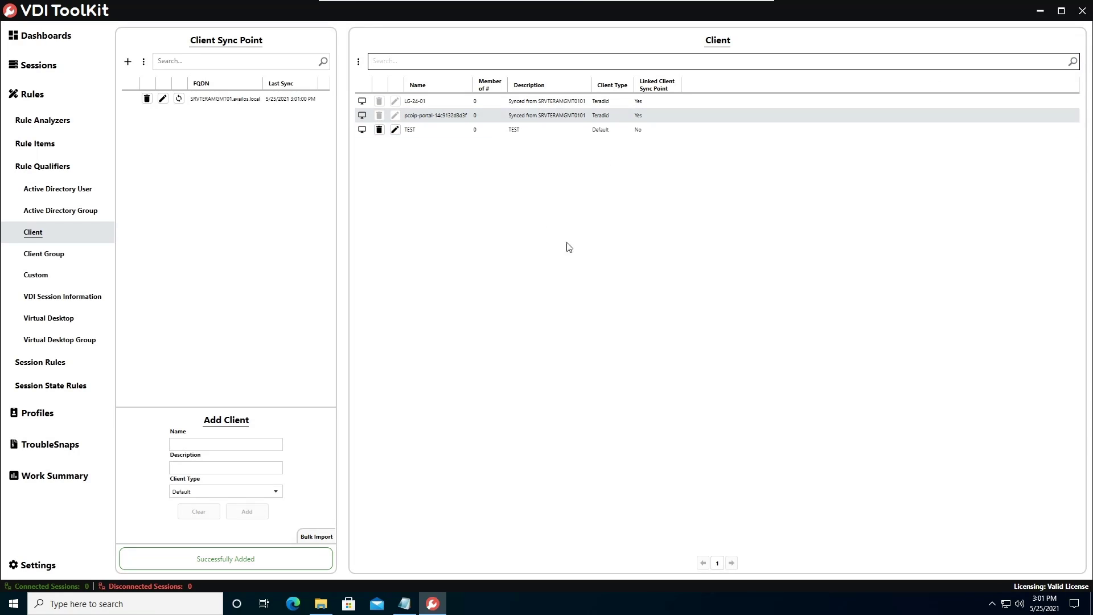
- Check the TEST client's editable settings without changing them, and delete that client
click(395, 129)
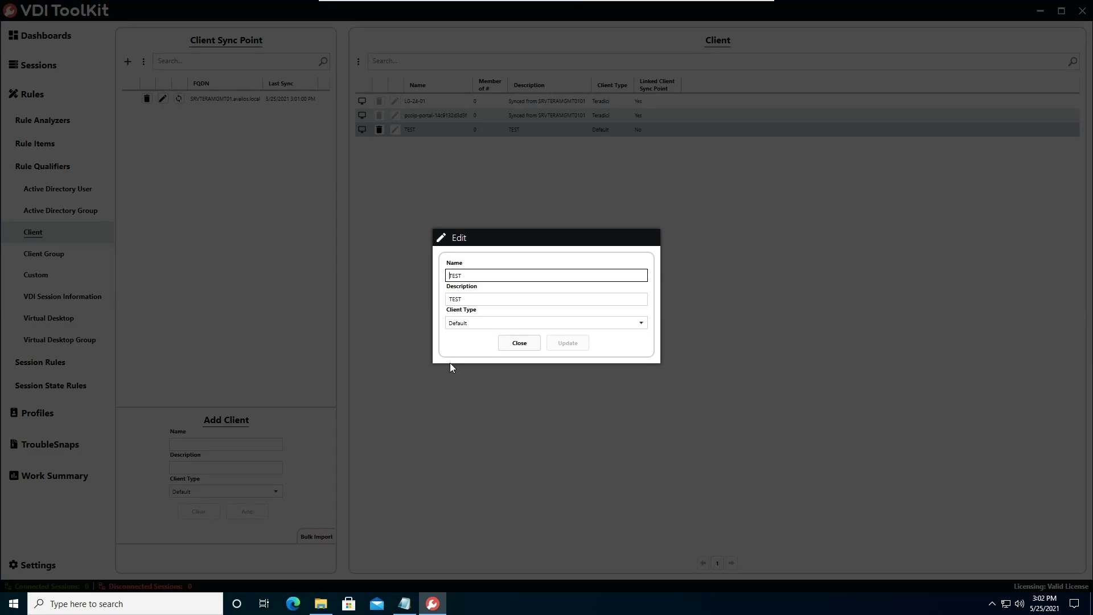
click(519, 343)
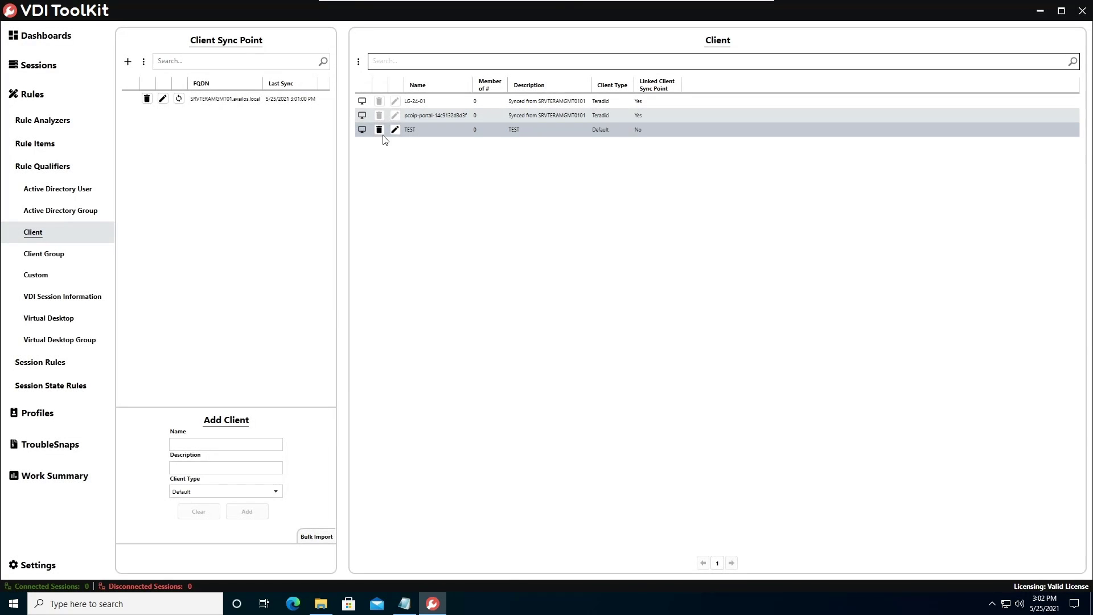
click(379, 130)
click(568, 327)
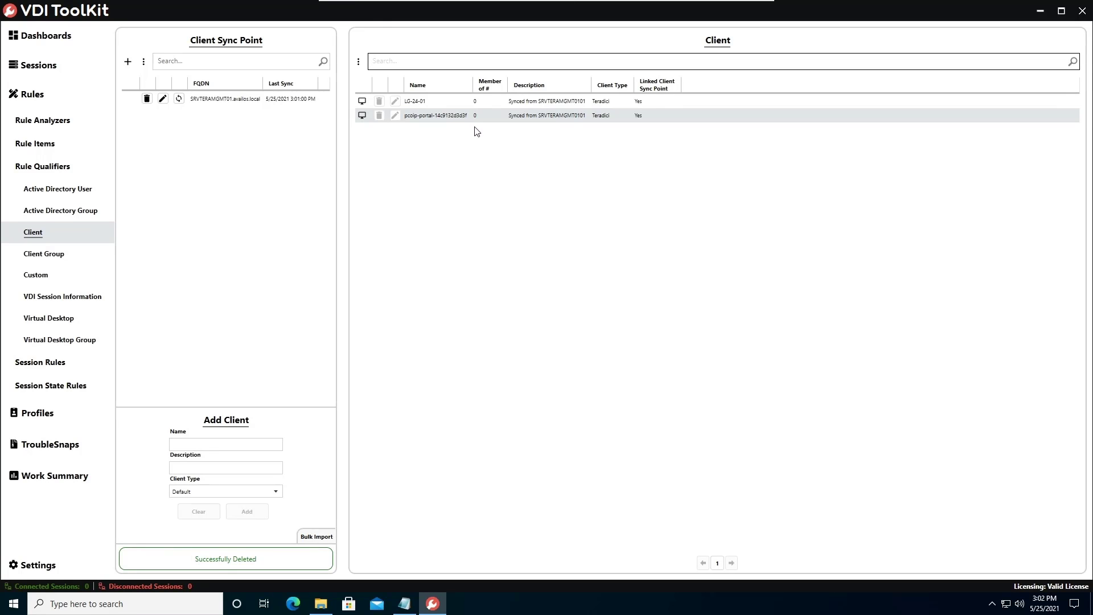
- Add a client group with both name and description set to TEST Group
click(51, 254)
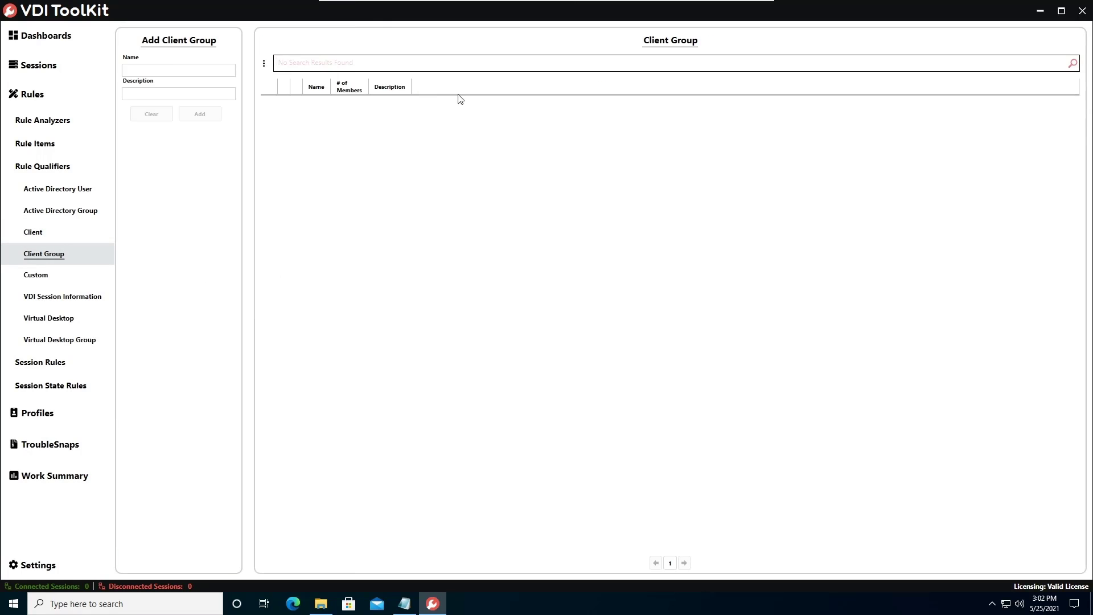
click(171, 71)
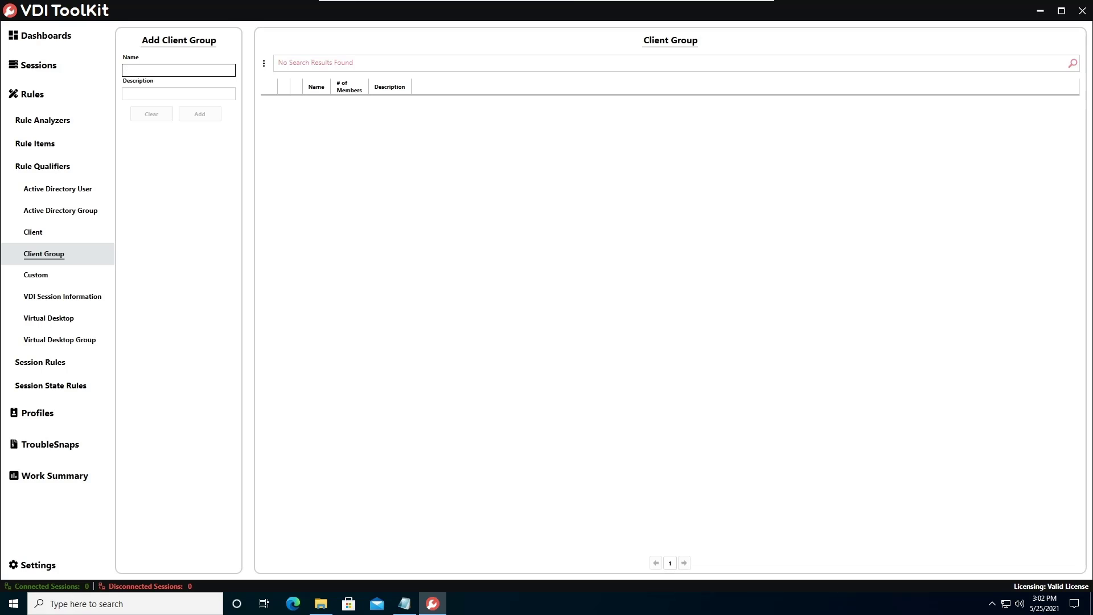
text(TEST Group)
key(Tab)
text(TEST)
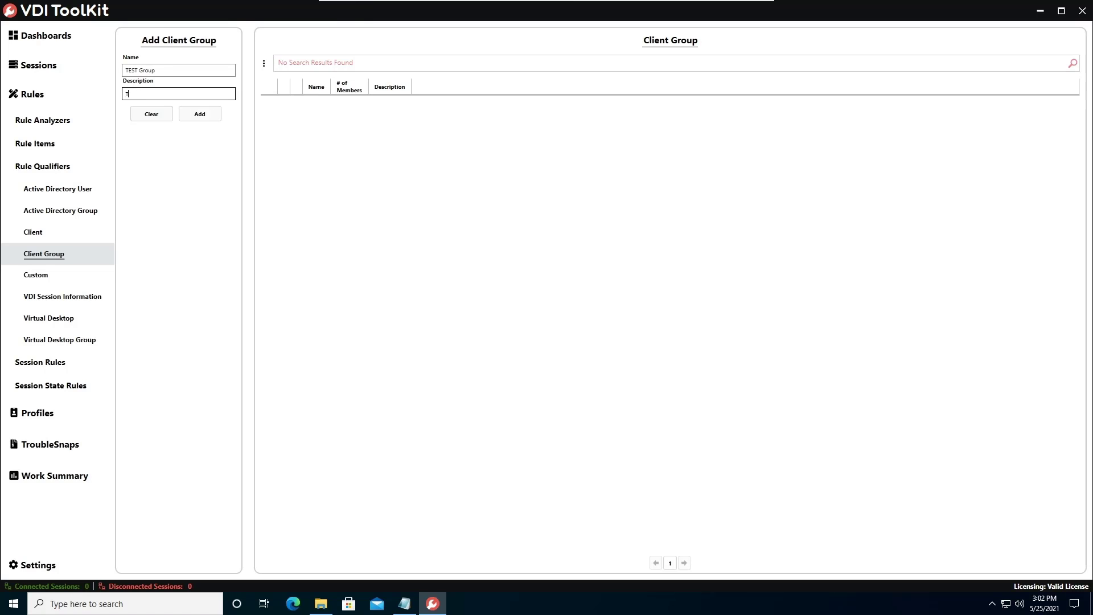
text( Group)
click(200, 114)
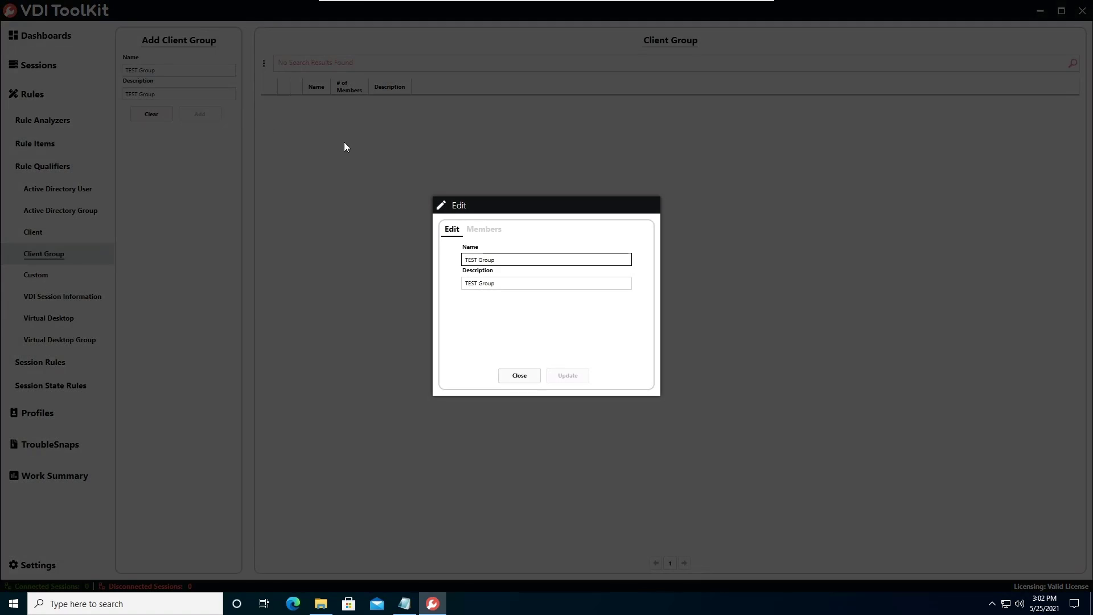
- Add LG-24-01 and the pcoip-portal client as members of TEST Group, save the update and refresh the client group list
click(482, 232)
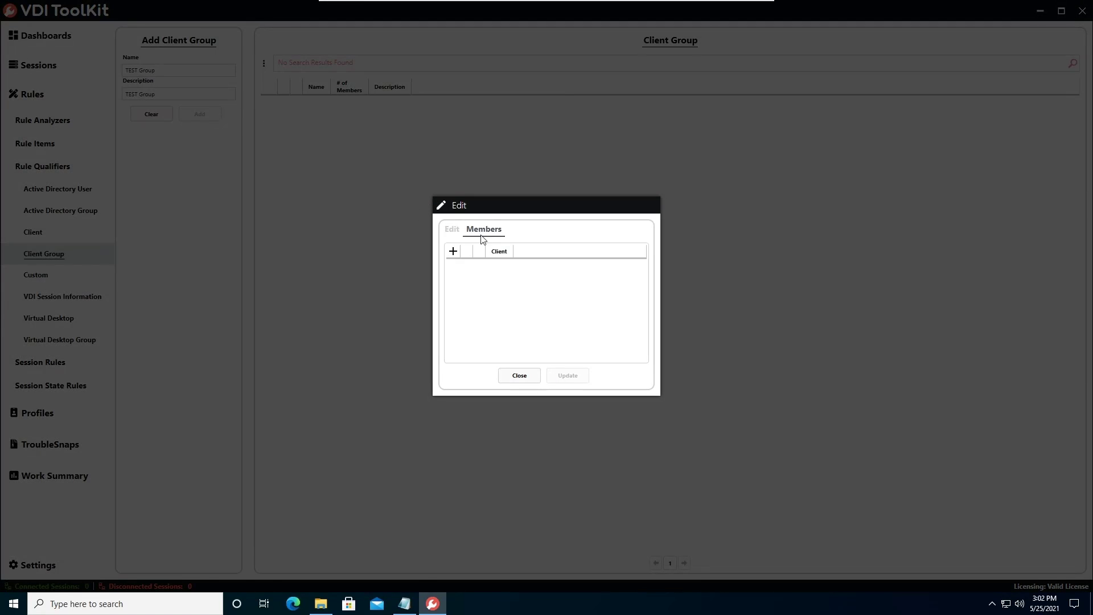
click(453, 251)
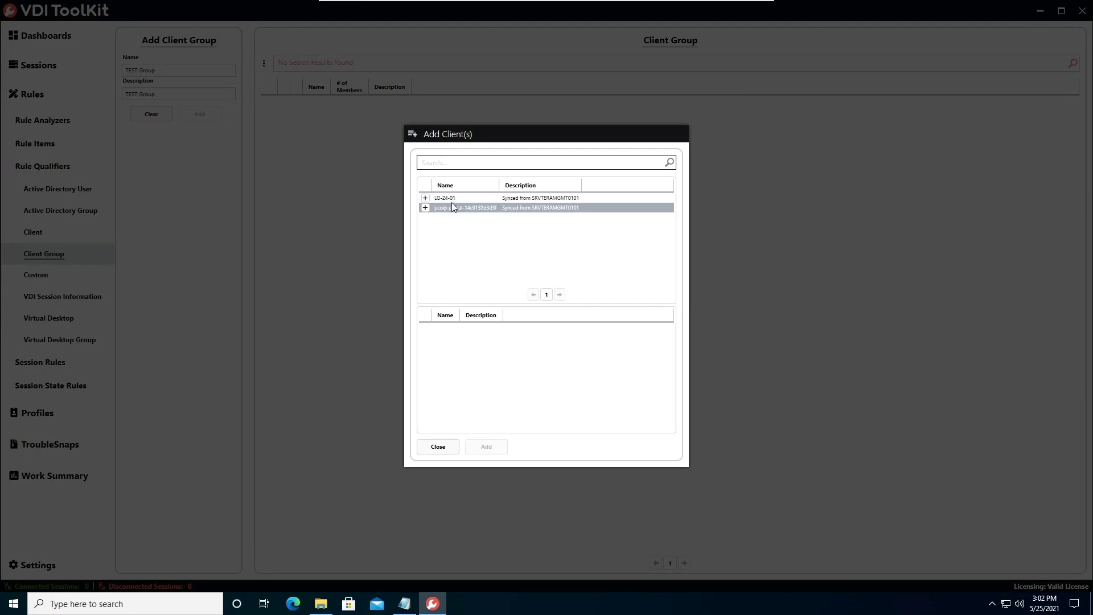
click(426, 199)
click(427, 199)
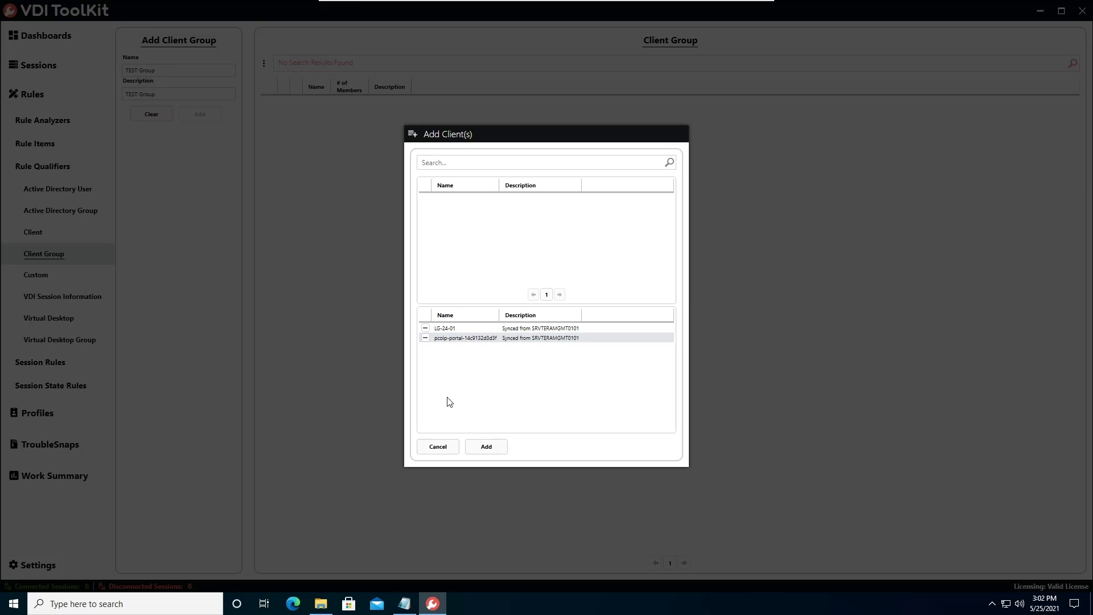
click(487, 447)
click(557, 376)
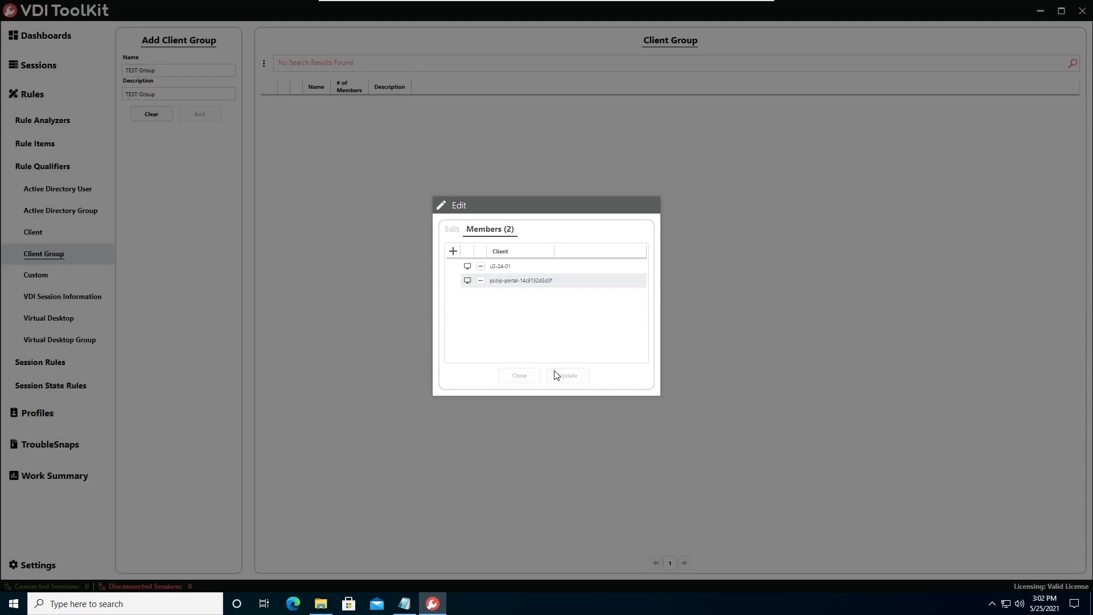
click(814, 63)
click(1072, 66)
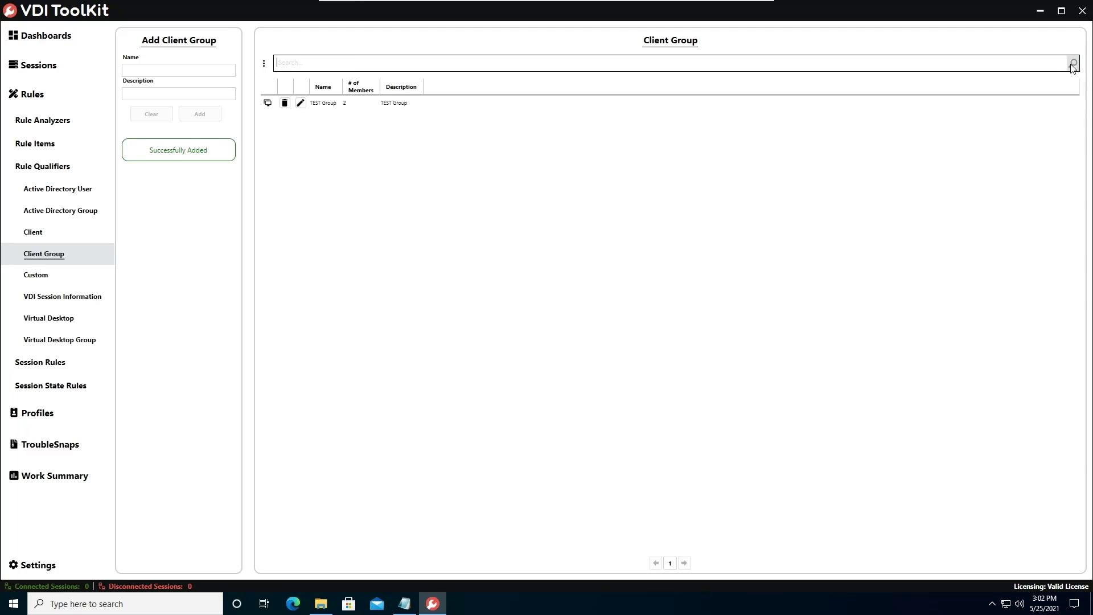
- View the members and the details of TEST Group and close them
right_click(388, 104)
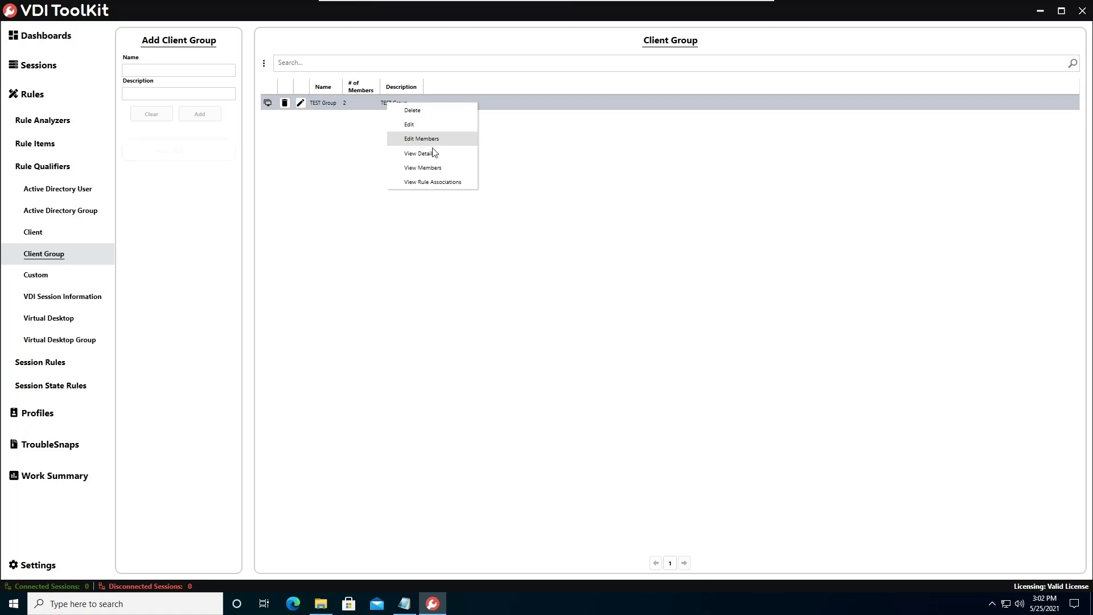
click(432, 167)
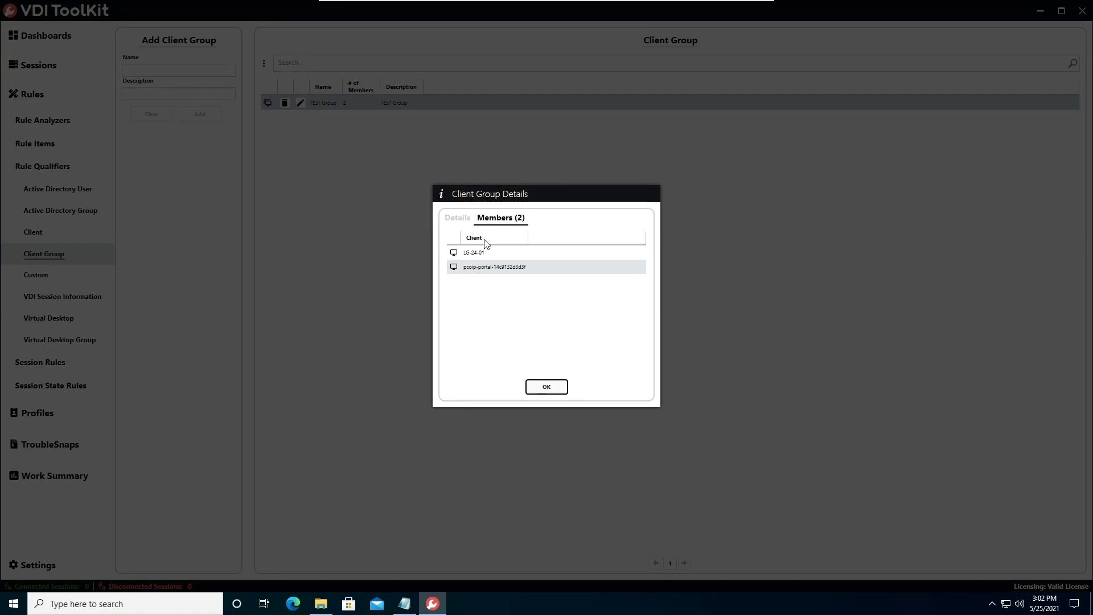
click(457, 222)
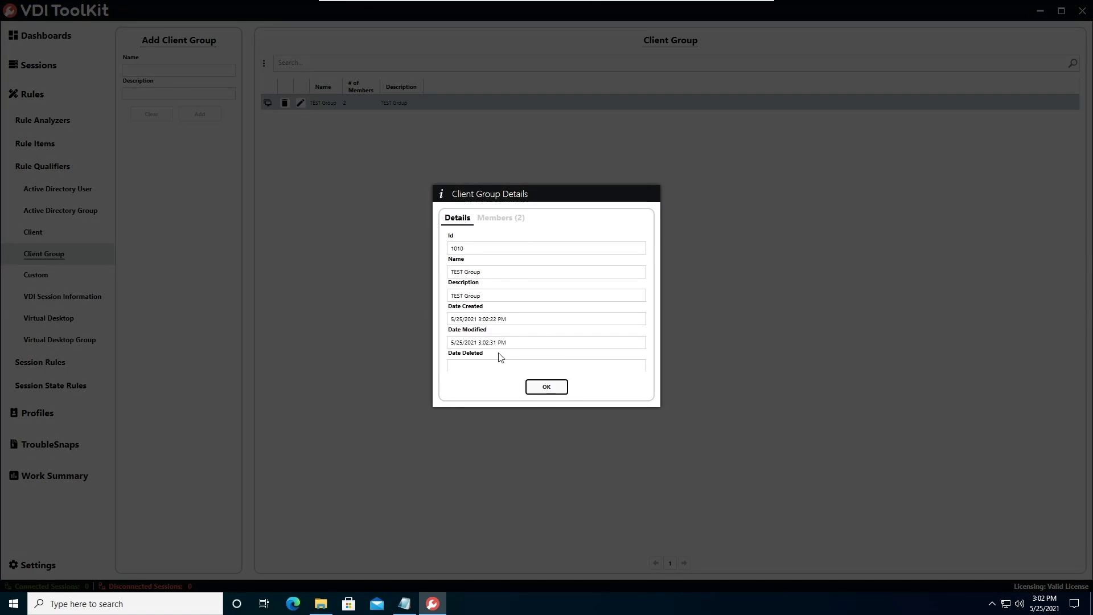
click(547, 387)
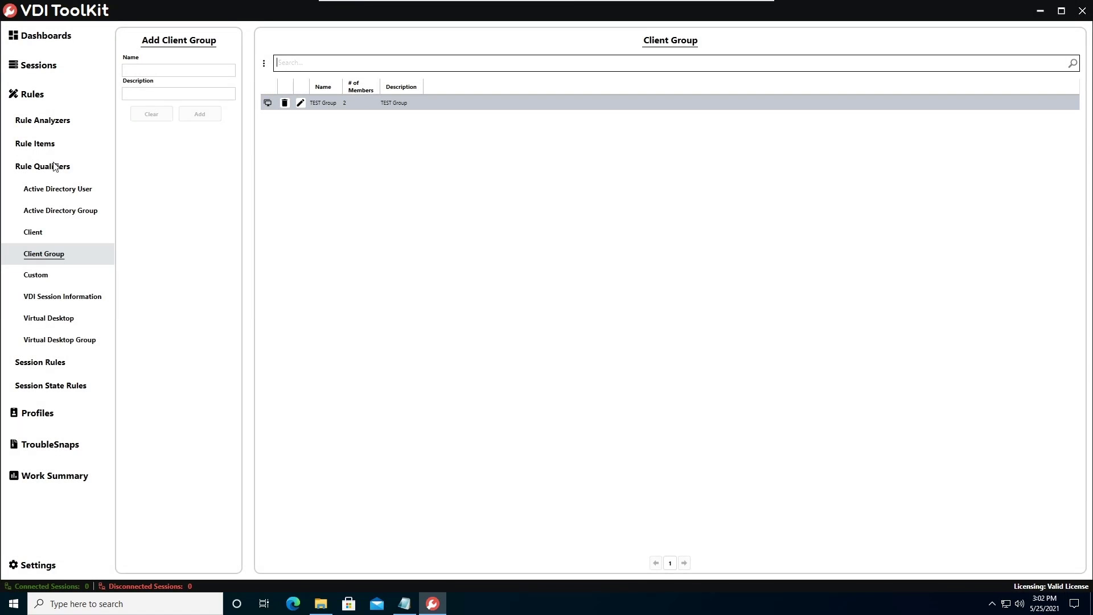
- Fill in a new Custom rule qualifier with both name and description set to Test Custom
click(62, 274)
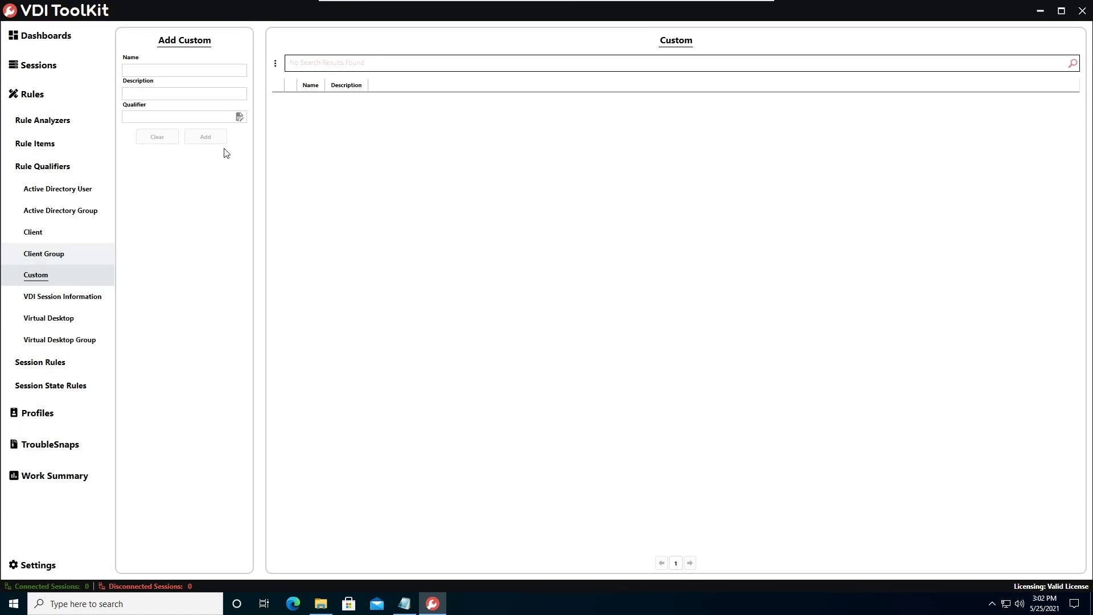
click(199, 70)
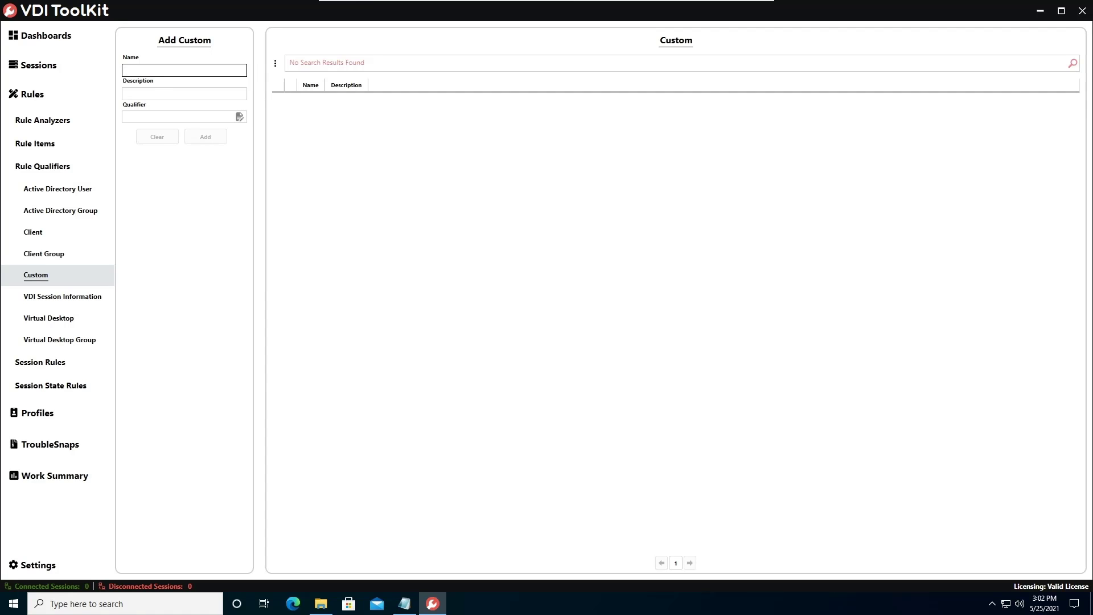
text(Test Custom)
key(Tab)
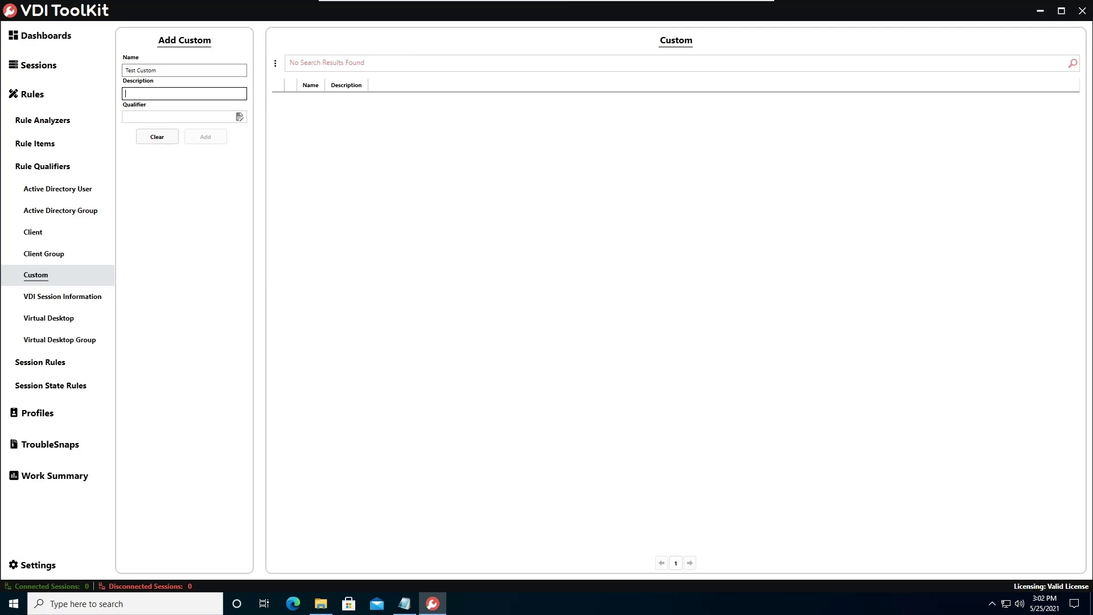
text(Test Custom)
key(Tab)
- In the custom qualifier's editor, set the sample values of ViewClient_Broker_DNS_Name and ViewClient_Broker_DomainName to TEST
click(240, 117)
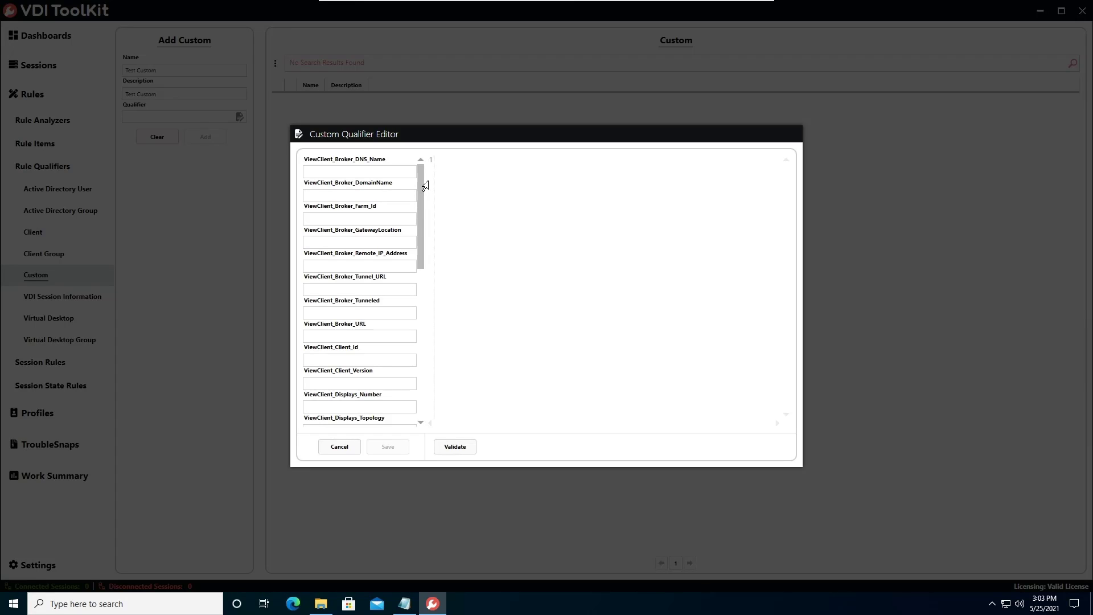
click(402, 172)
key(Tab)
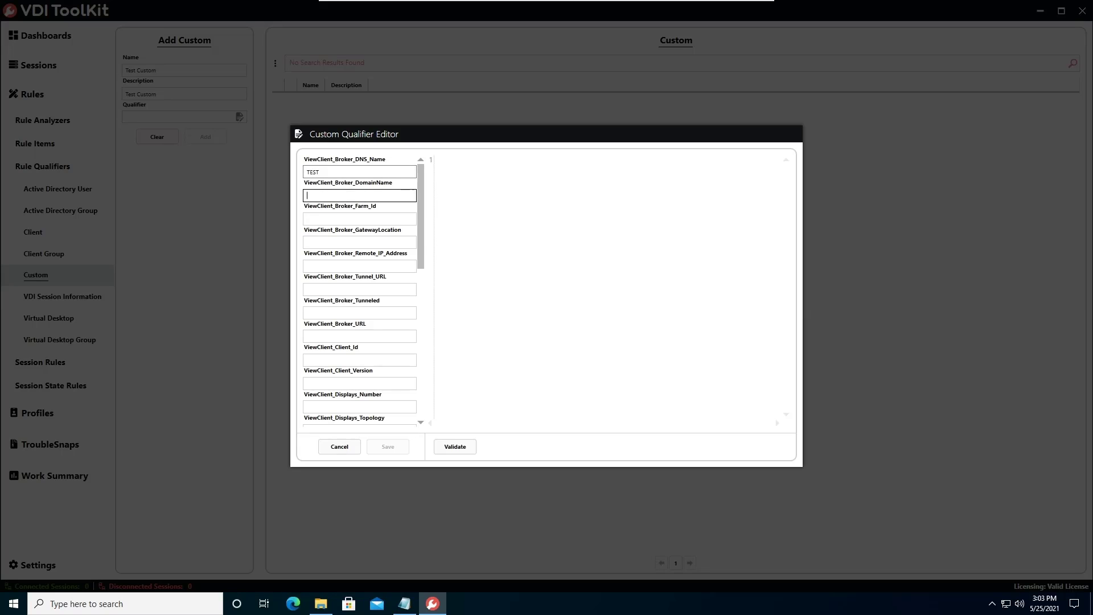
text(TEST)
- Start the custom qualifier expression with the condition ViewClient_Broker_DNS_Name = "TEST"
click(446, 229)
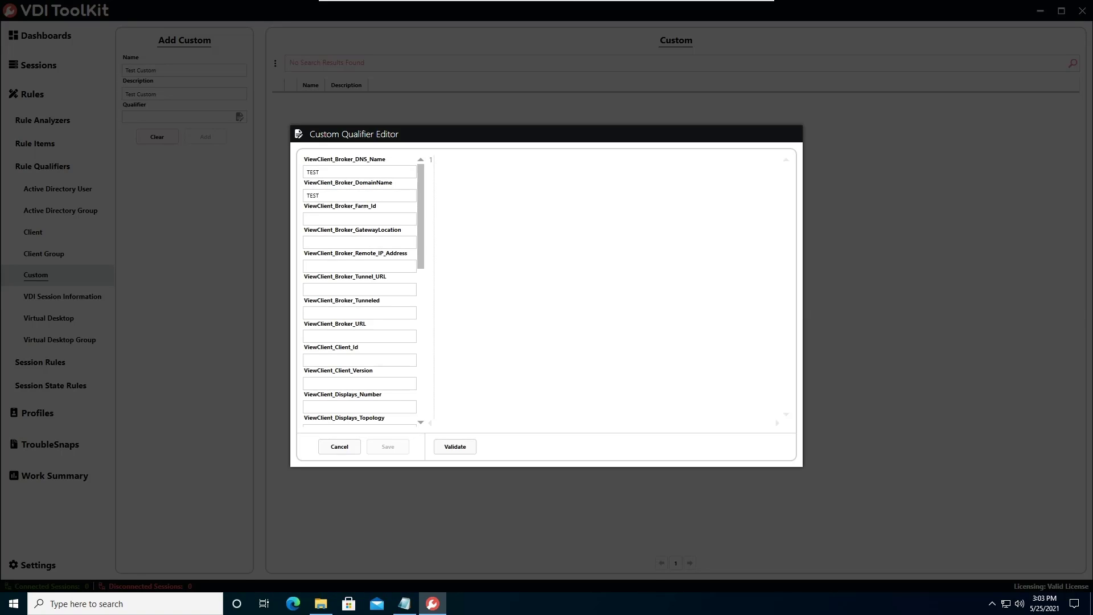
text(v)
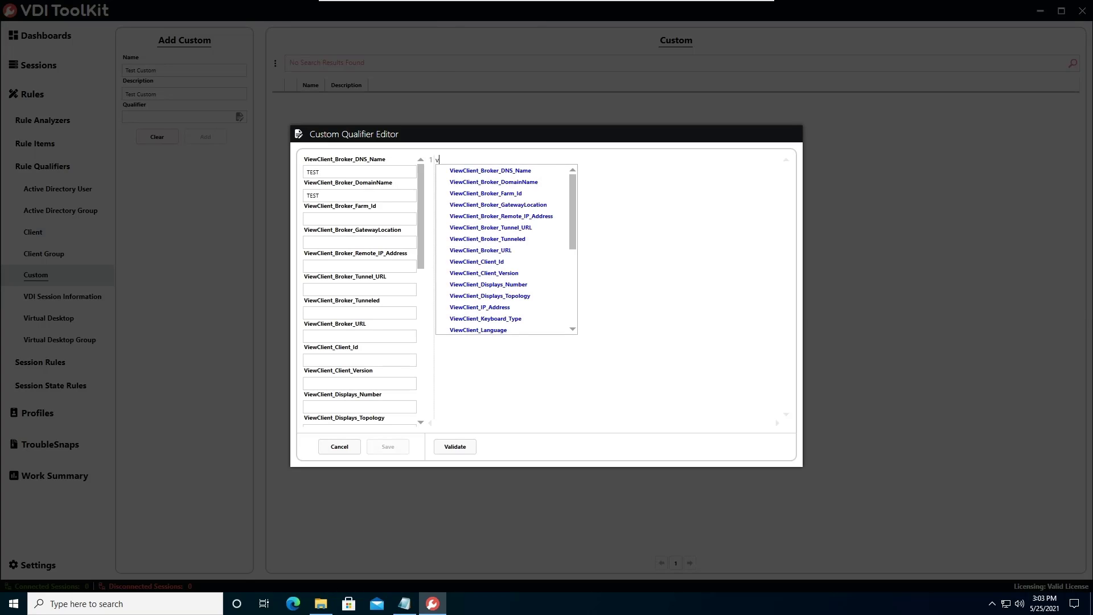
key(Down)
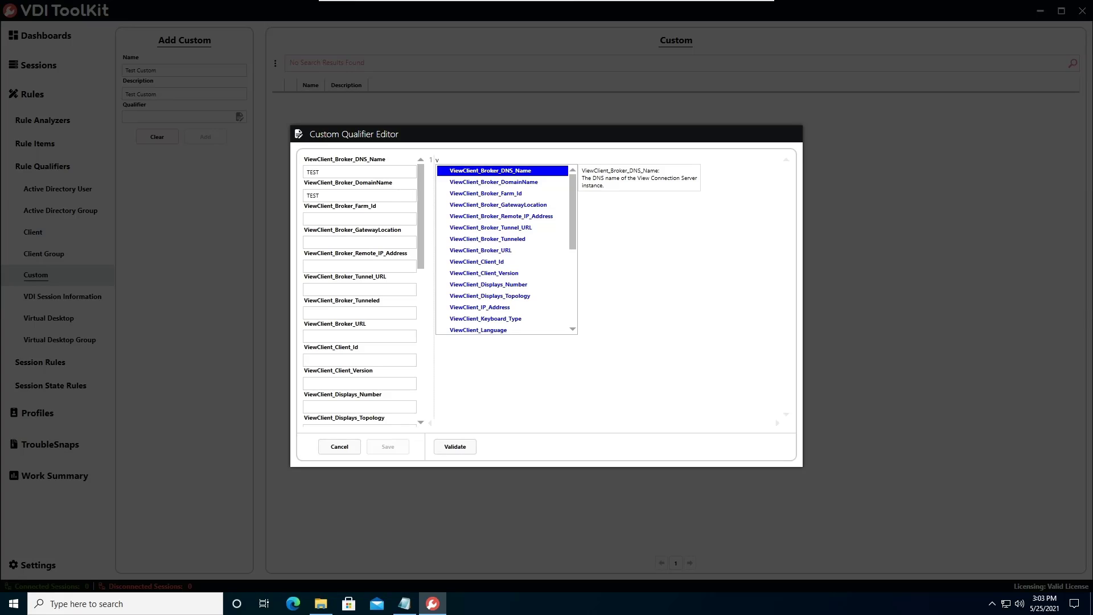
key(Return)
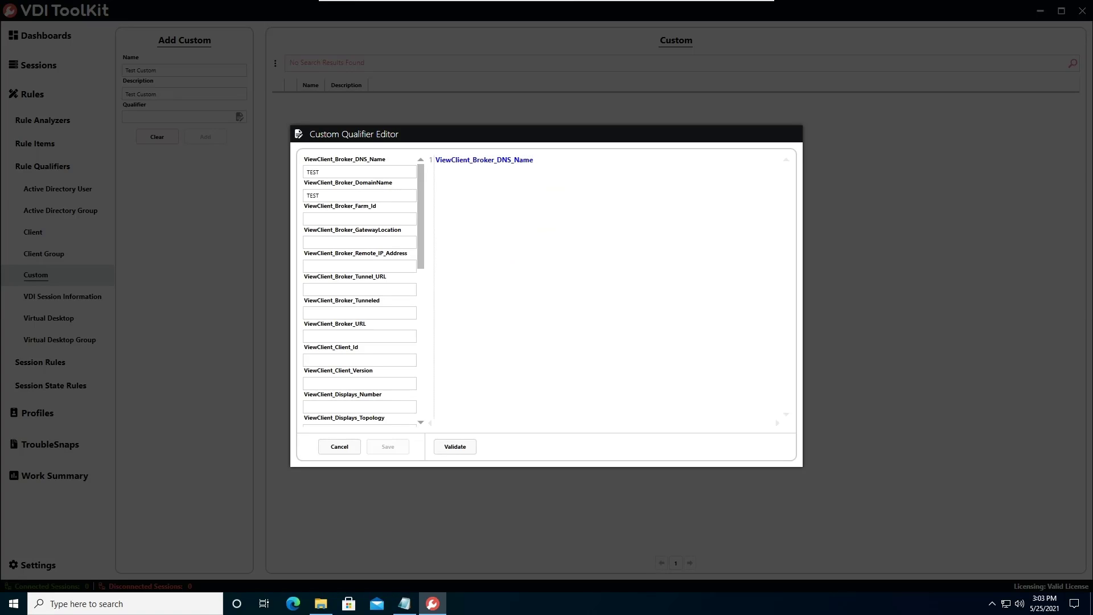
text(= "TEST"     )
- Add AND ViewClient_Broker_DomainName.StartsWith("T") as the expression's second line and validate the qualifier
text(AND)
text( V)
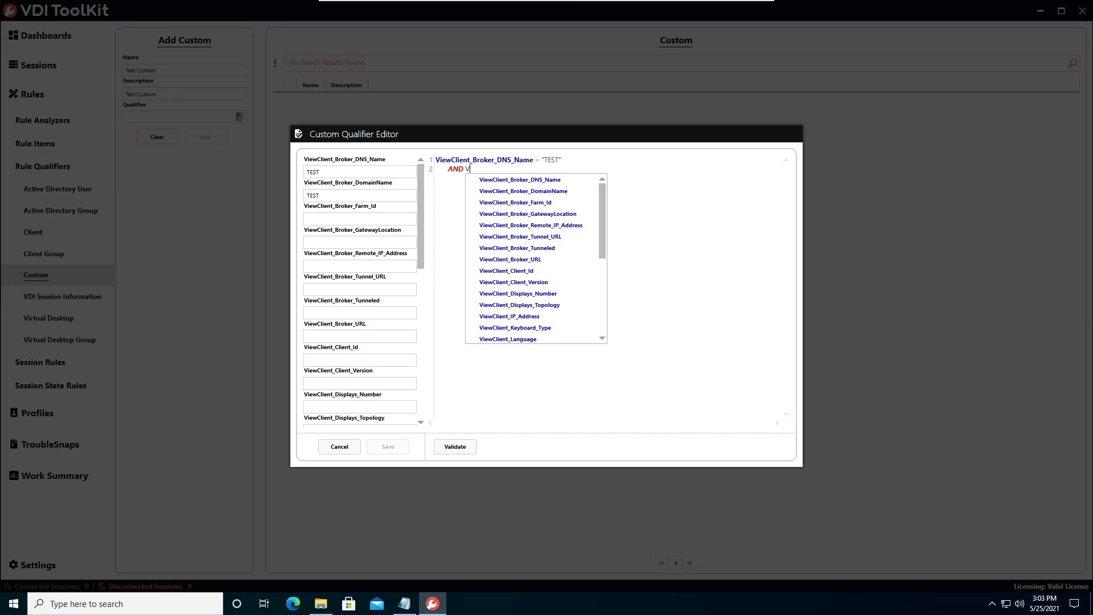
key(Down)
key(Return)
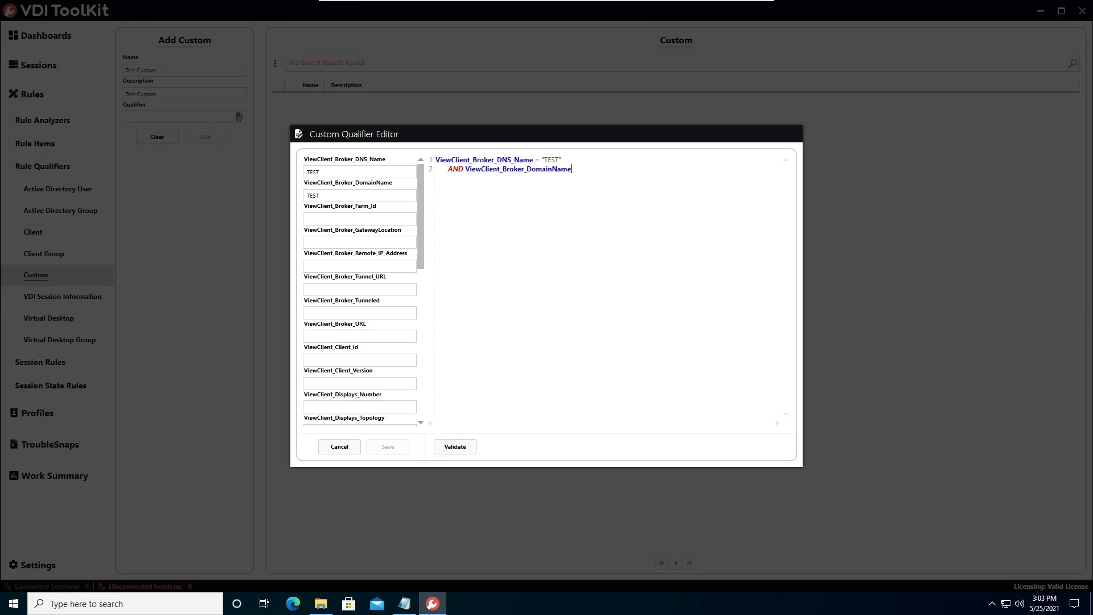
text(.st)
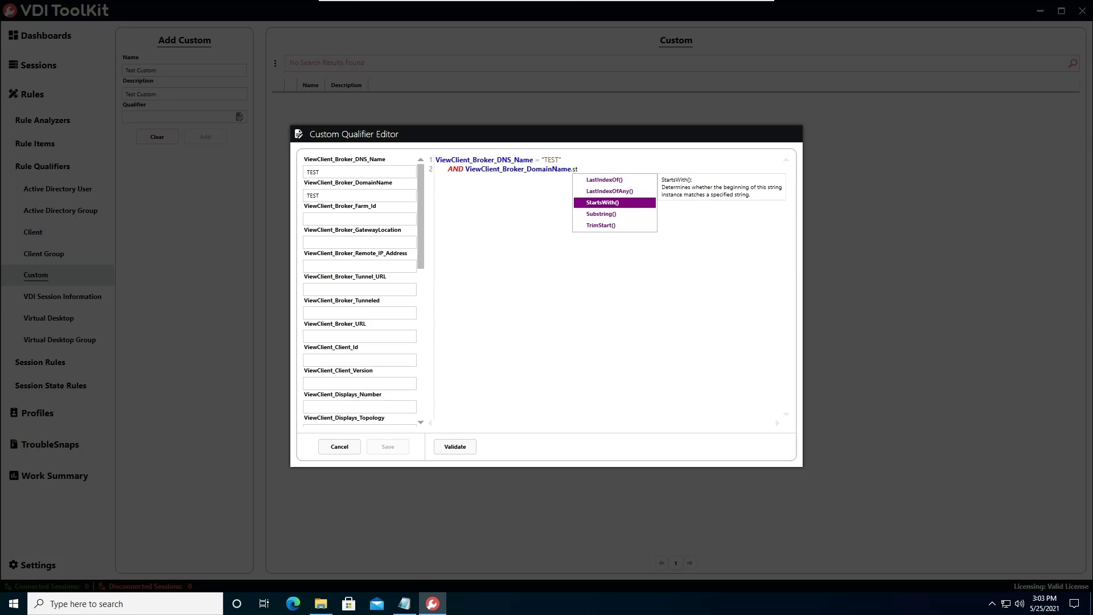
key(Return)
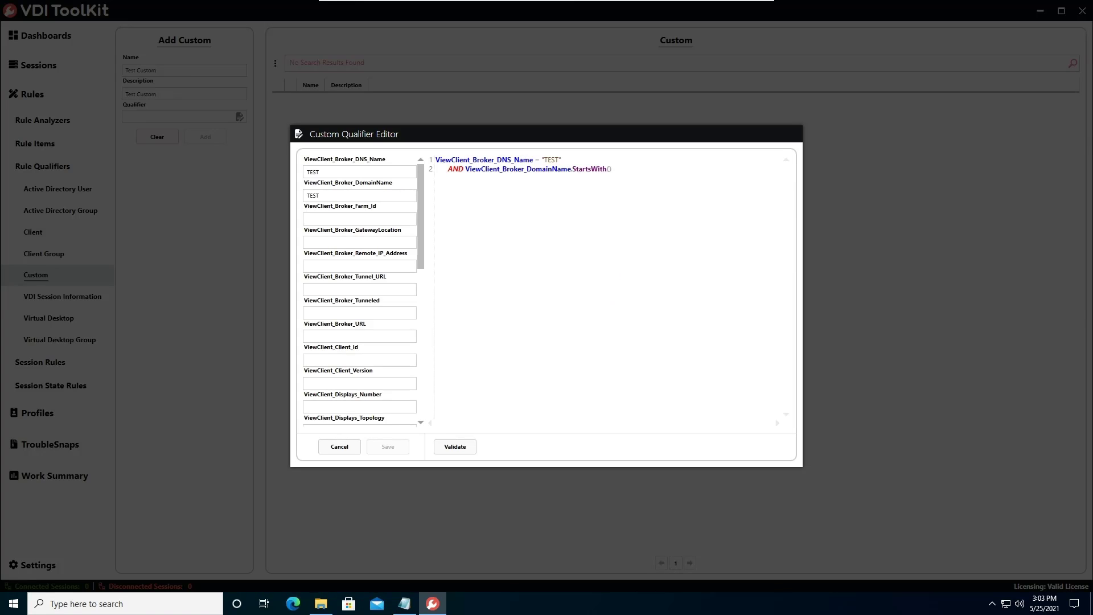
text("T")
click(463, 449)
- Cut the StartsWith argument down to a single quotation mark, try to validate the qualifier and dismiss the message
key(BackSpace)
key(BackSpace)
click(454, 446)
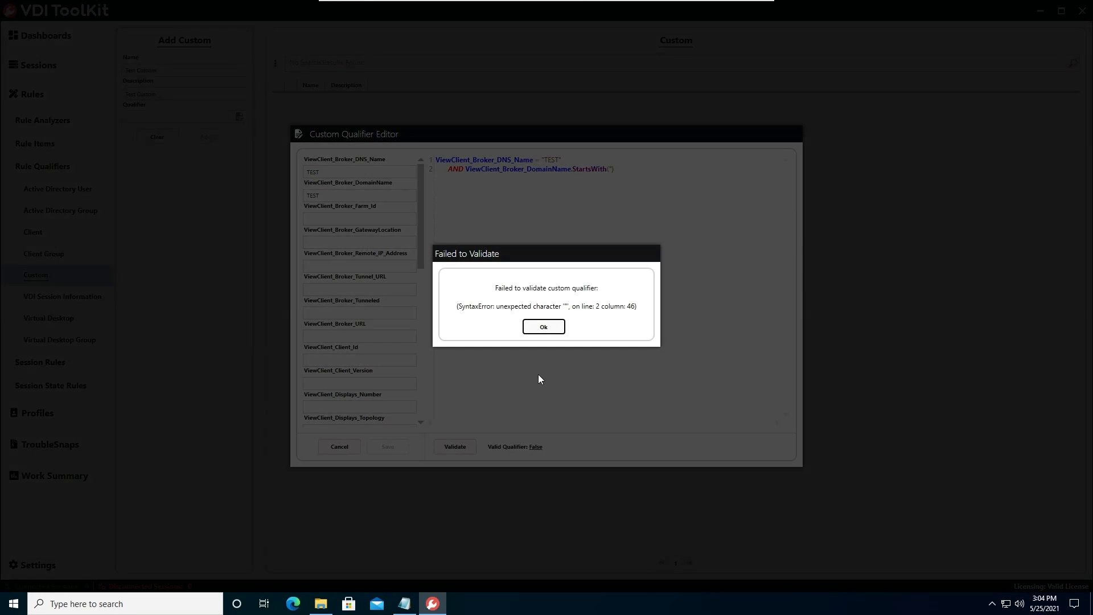
click(542, 329)
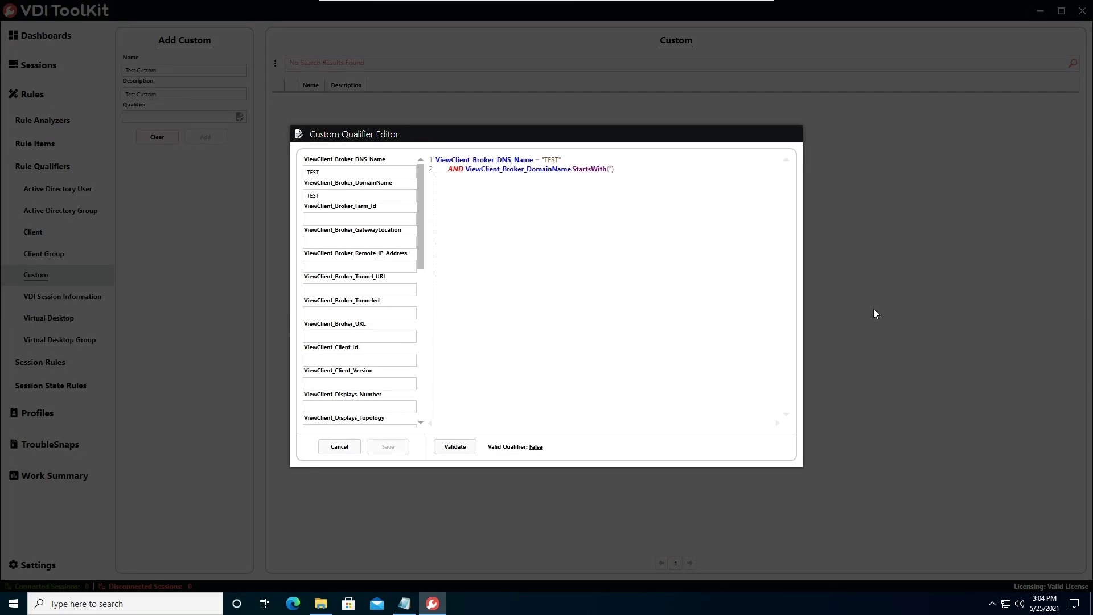
- Validate the qualifier with StartsWith("S") as the domain name condition and cancel the custom qualifier editor
text("S)
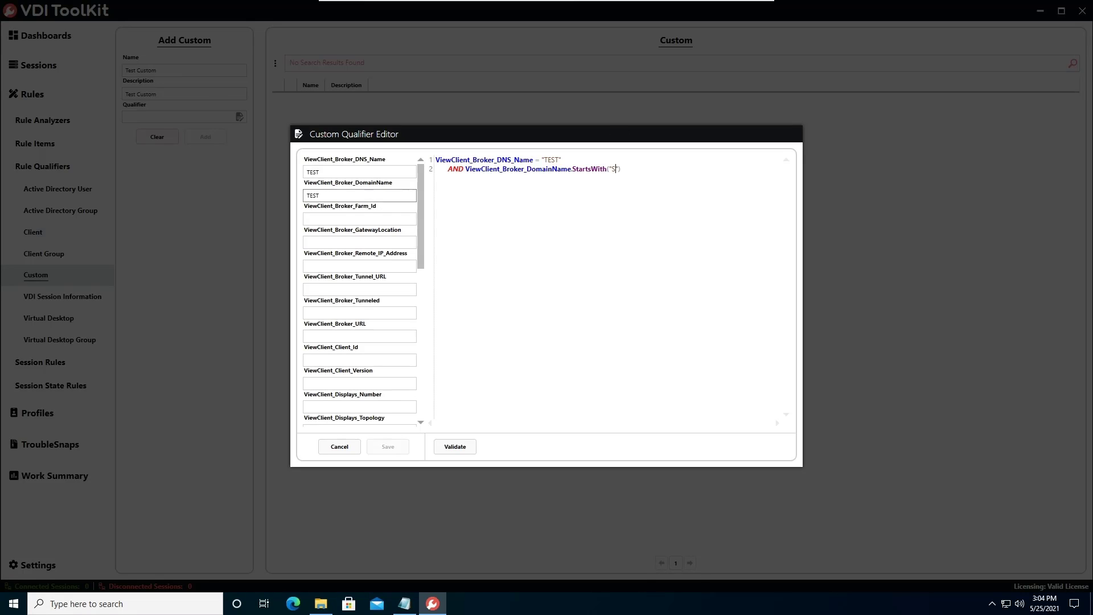
click(460, 447)
click(322, 195)
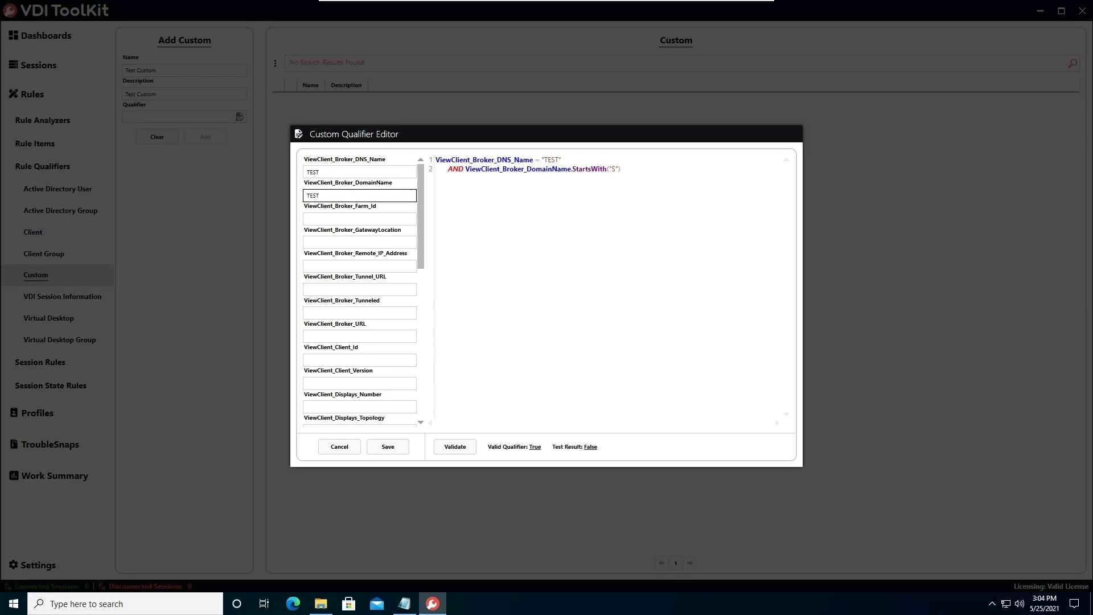
click(353, 447)
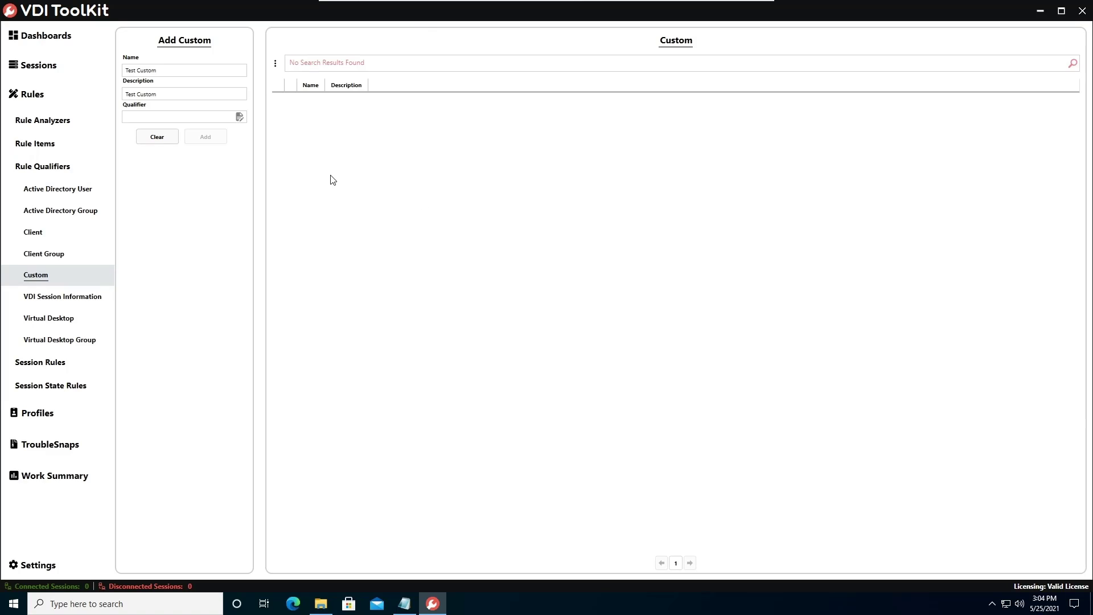
- Fill in a VDI Session Information qualifier with property ViewClient_MAC_Address, operator DoesNotEndWith and value a, without adding it
click(83, 297)
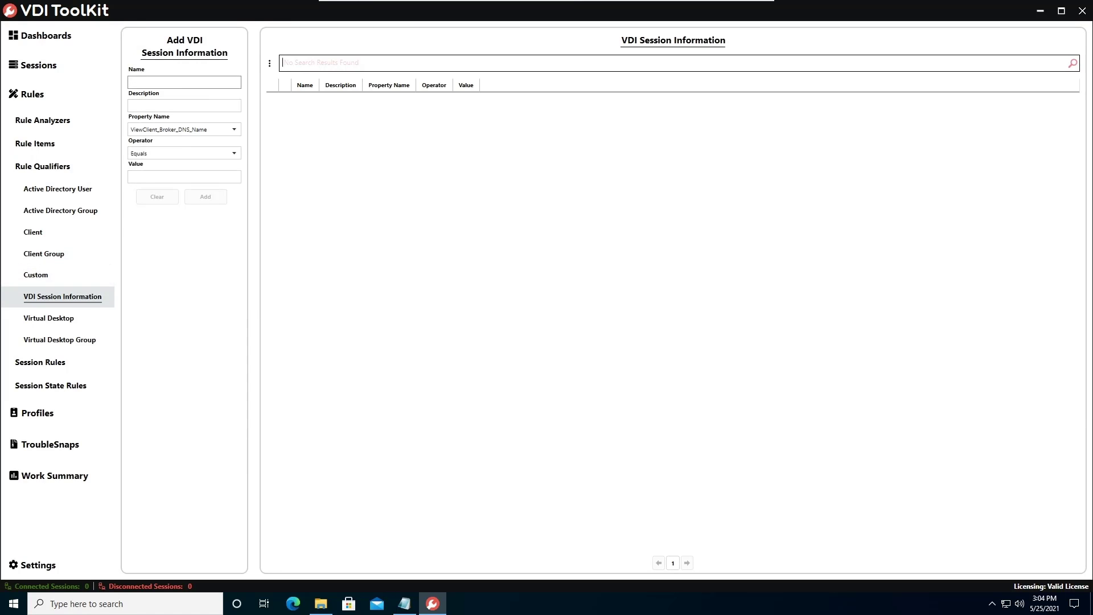
click(234, 131)
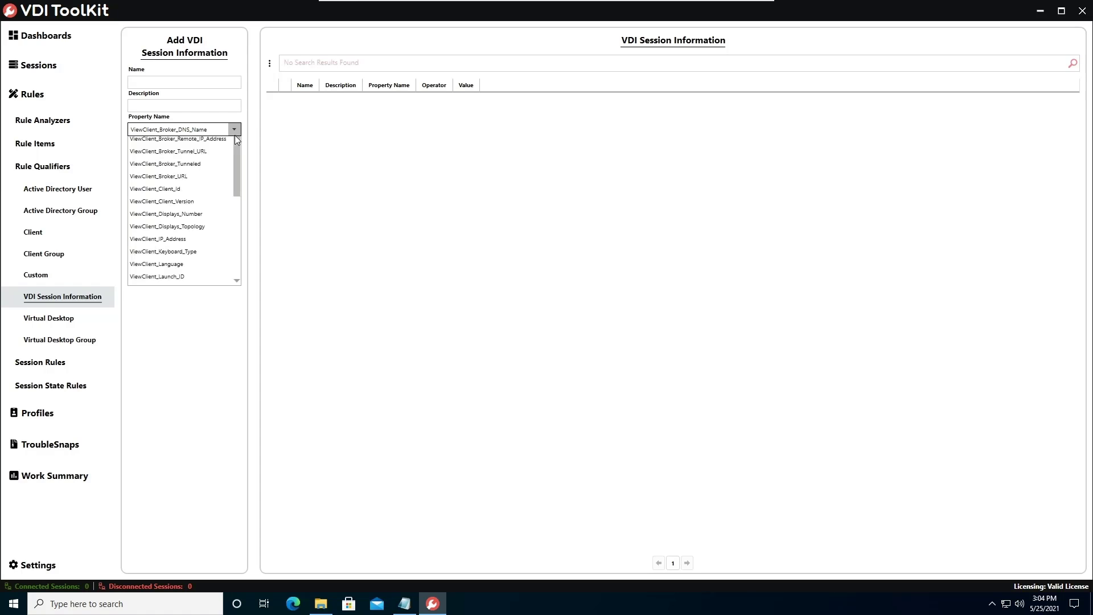
scroll(192, 210, up, 1)
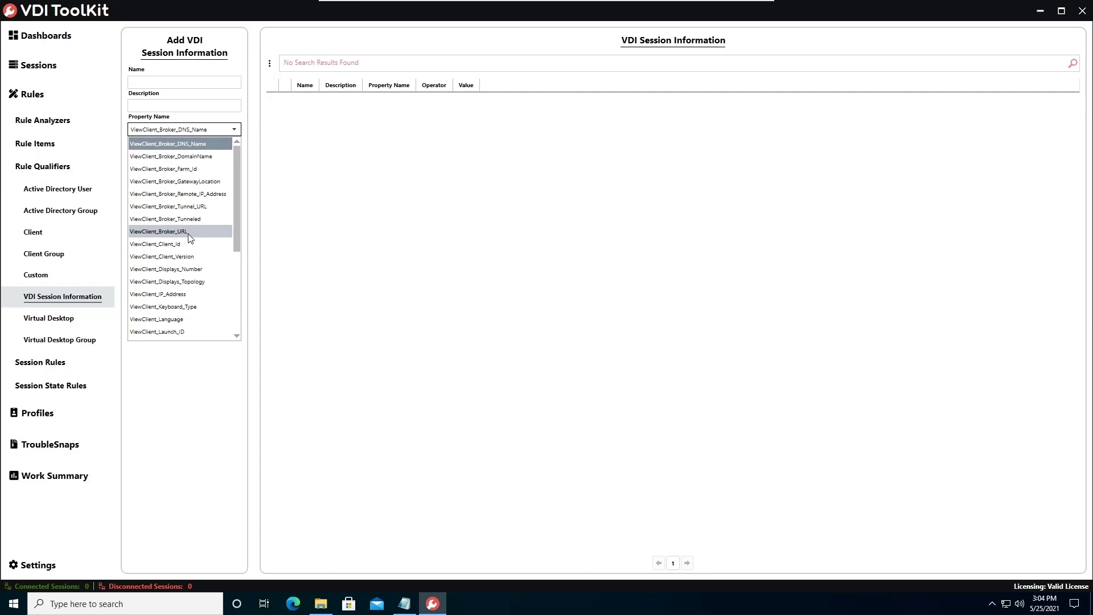
scroll(190, 231, down, 4)
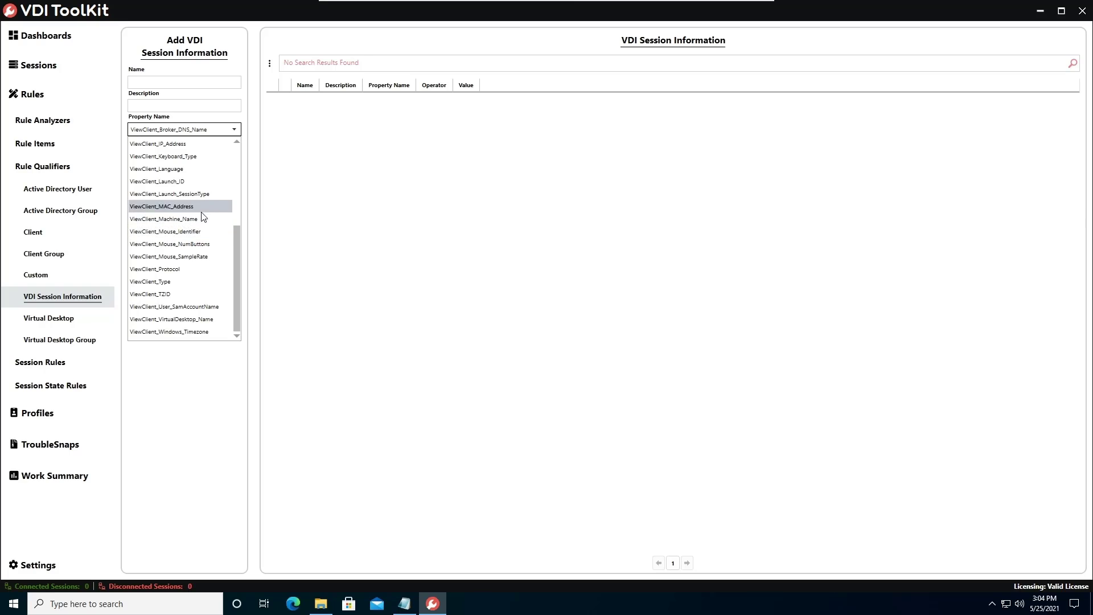
click(191, 207)
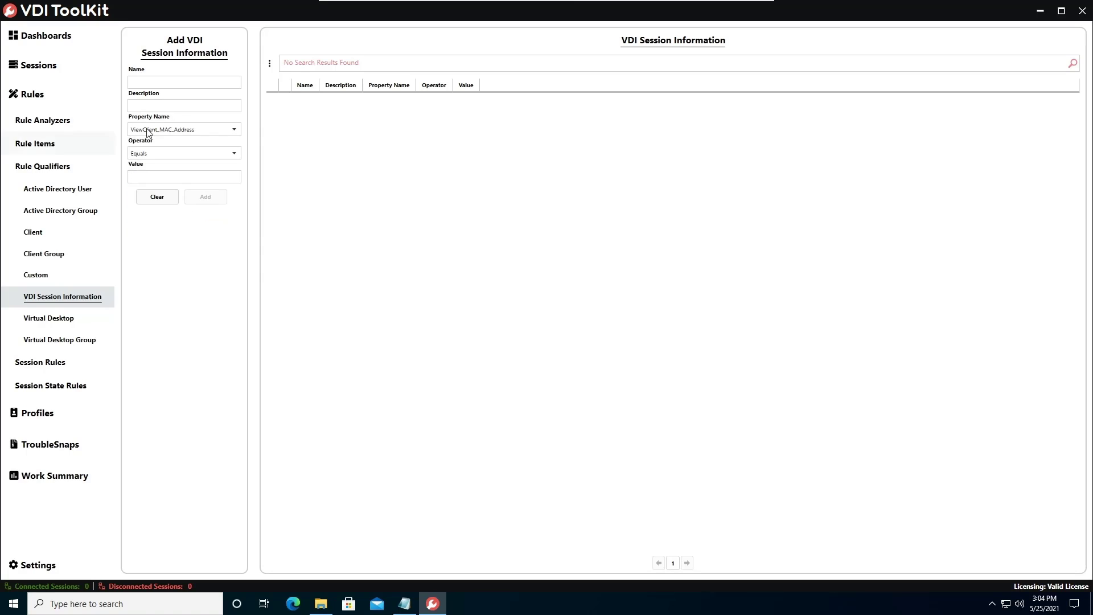
click(199, 153)
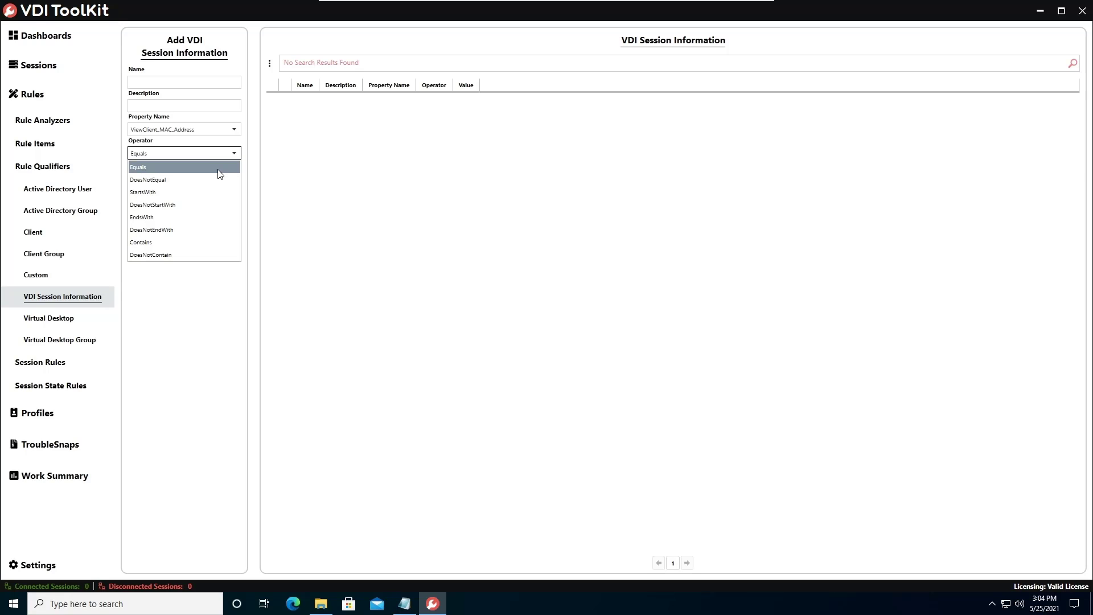
click(194, 229)
click(174, 177)
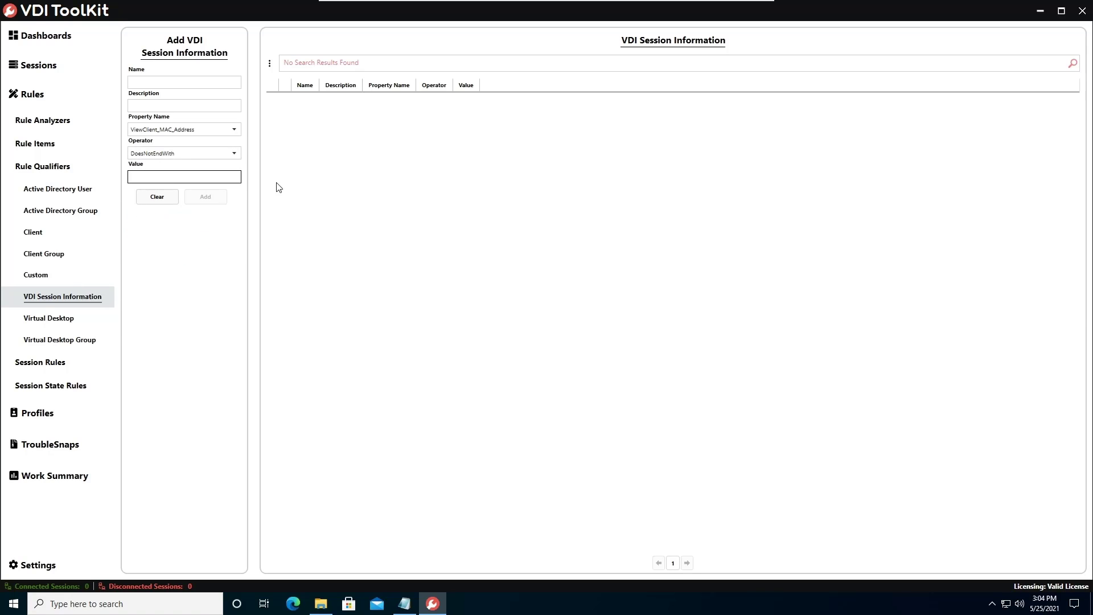
text(a)
- View the organizational units of the Virtual Desktop sync point SRVDC01.AVAILOS.LOCAL and close its edit dialog
click(69, 320)
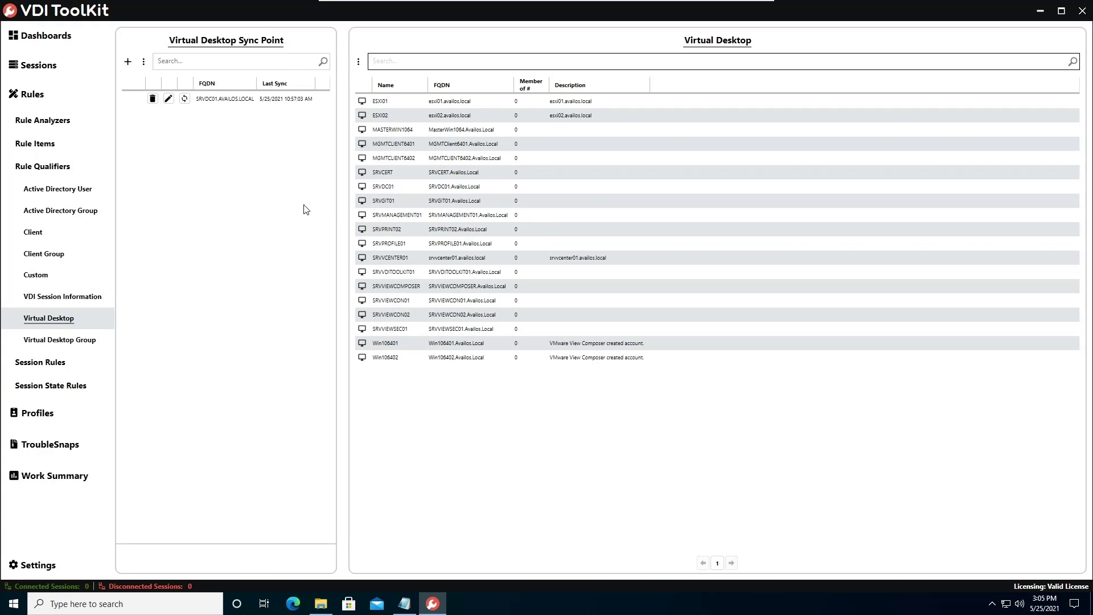
click(170, 61)
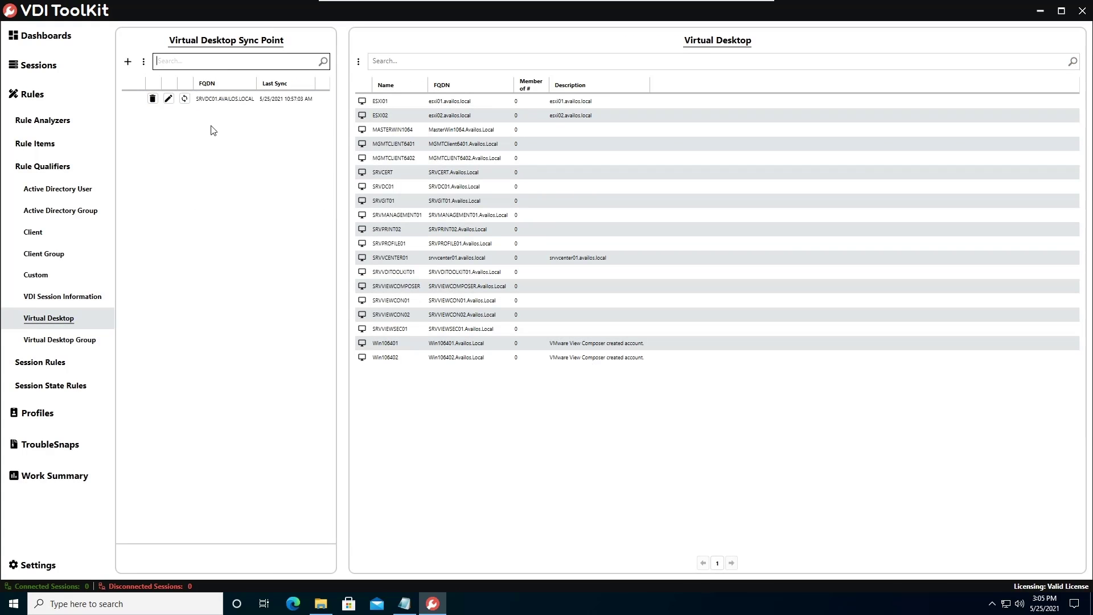
click(169, 99)
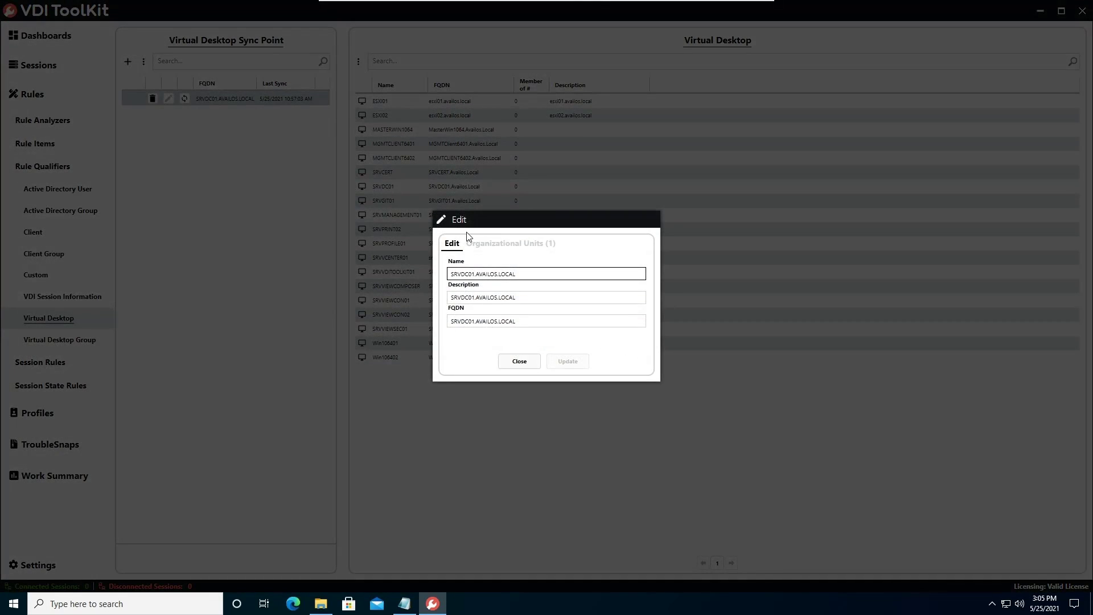
click(479, 246)
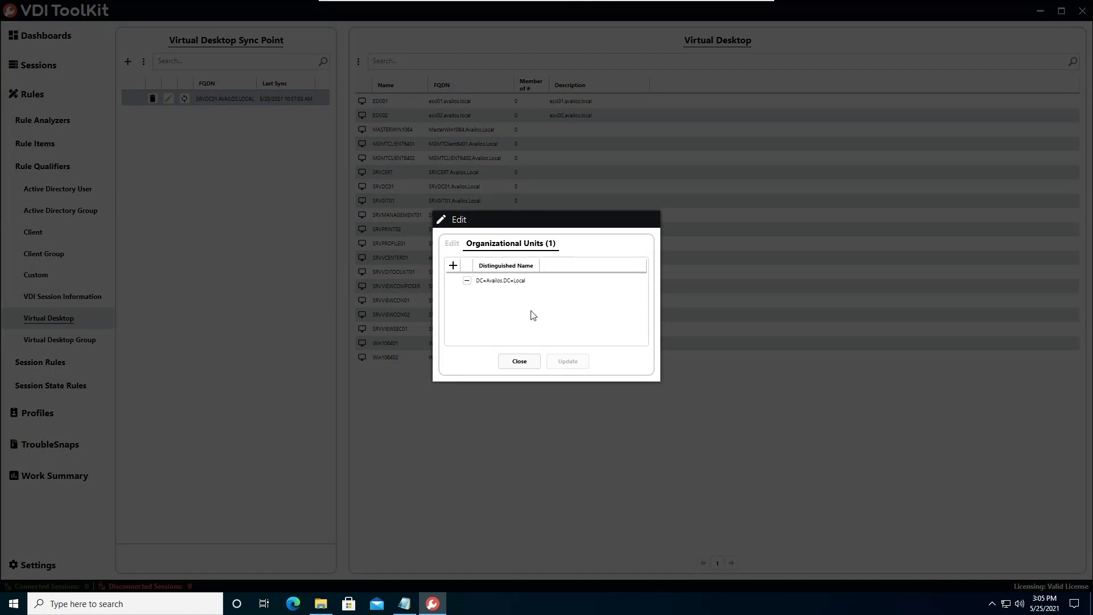
click(515, 362)
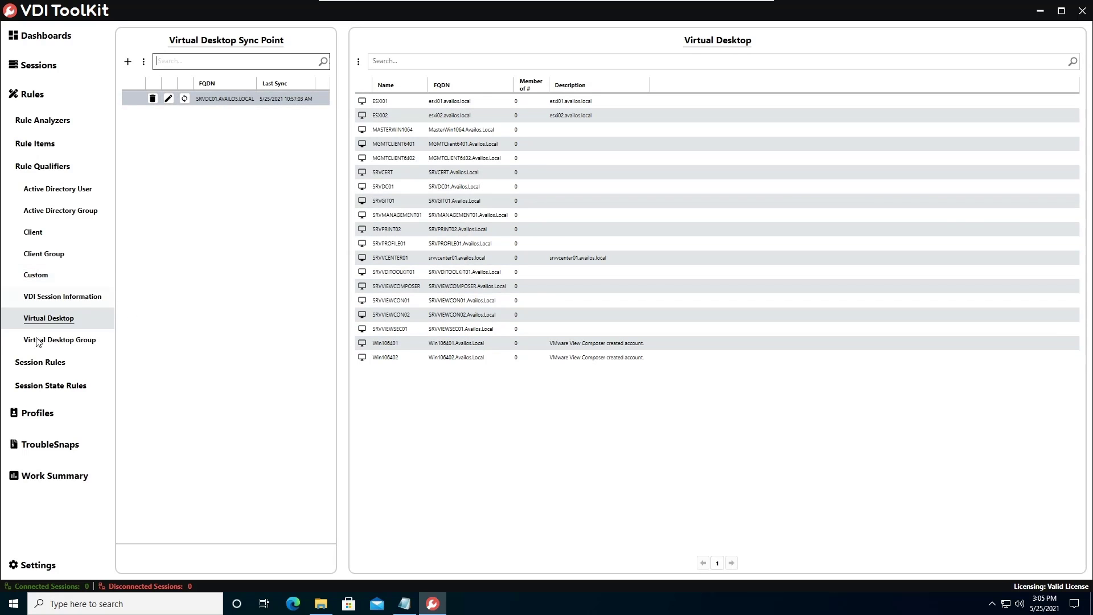
- Add a Virtual Desktop Group with both name and description set to TEST VD Group
click(69, 342)
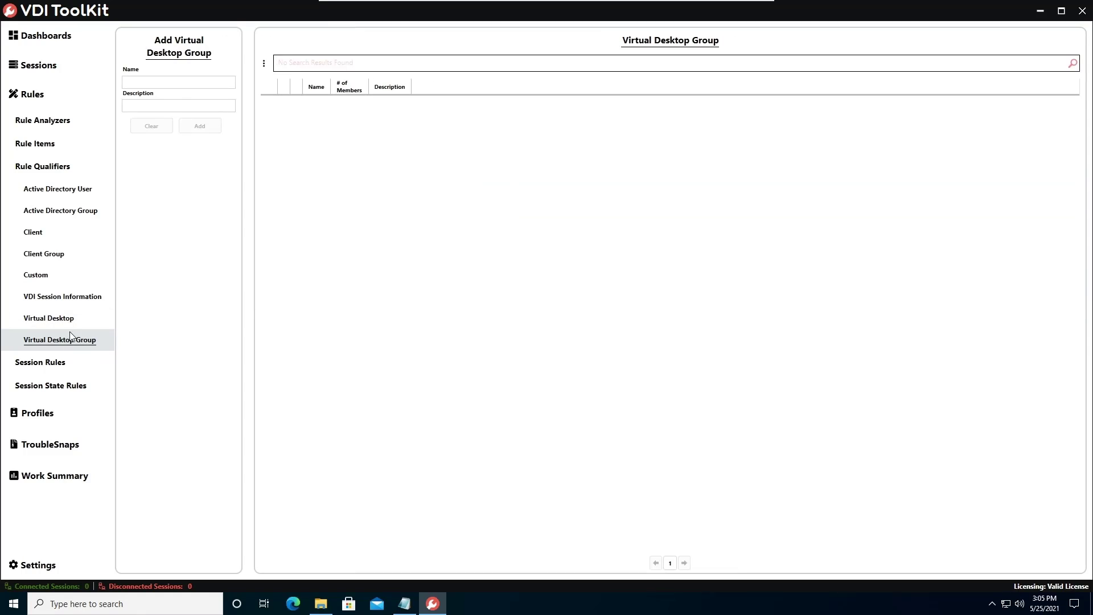
click(175, 83)
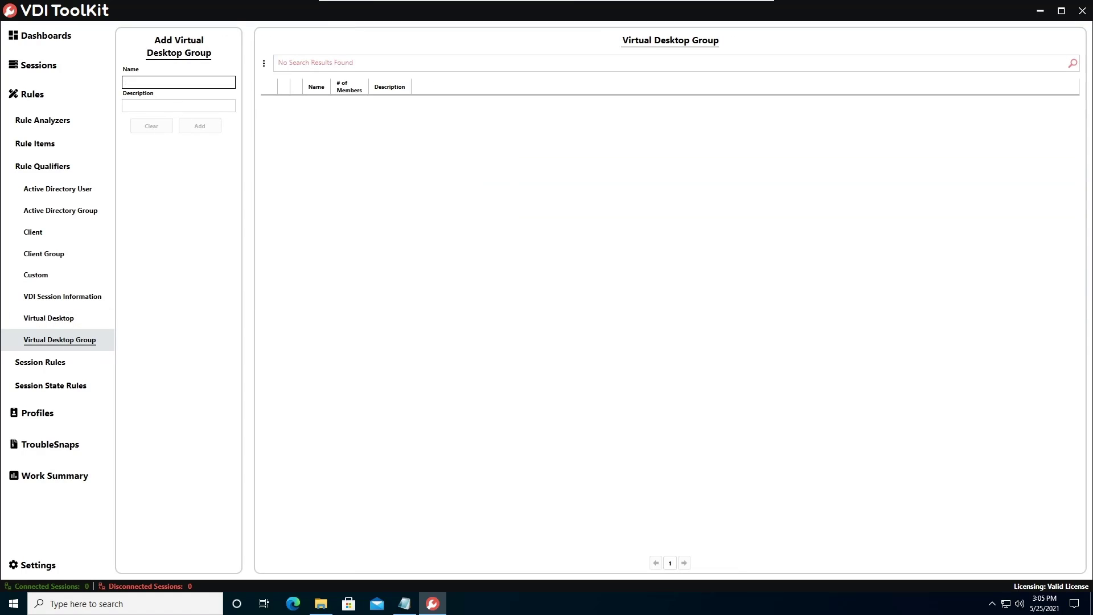
text(TEST VD Group)
key(Tab)
text(T)
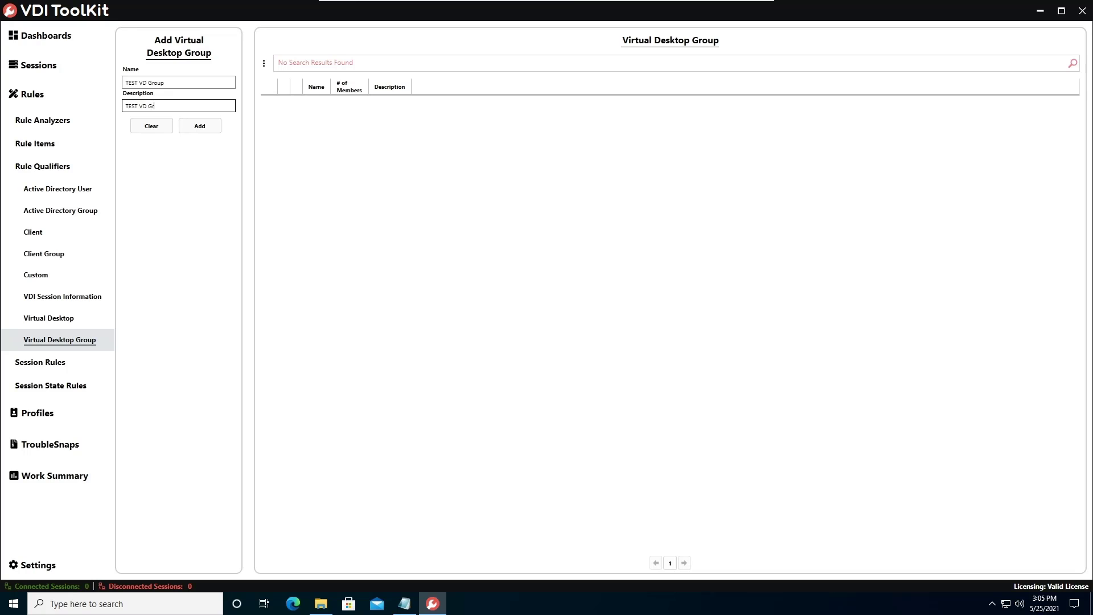
text(EST VD Group)
click(201, 127)
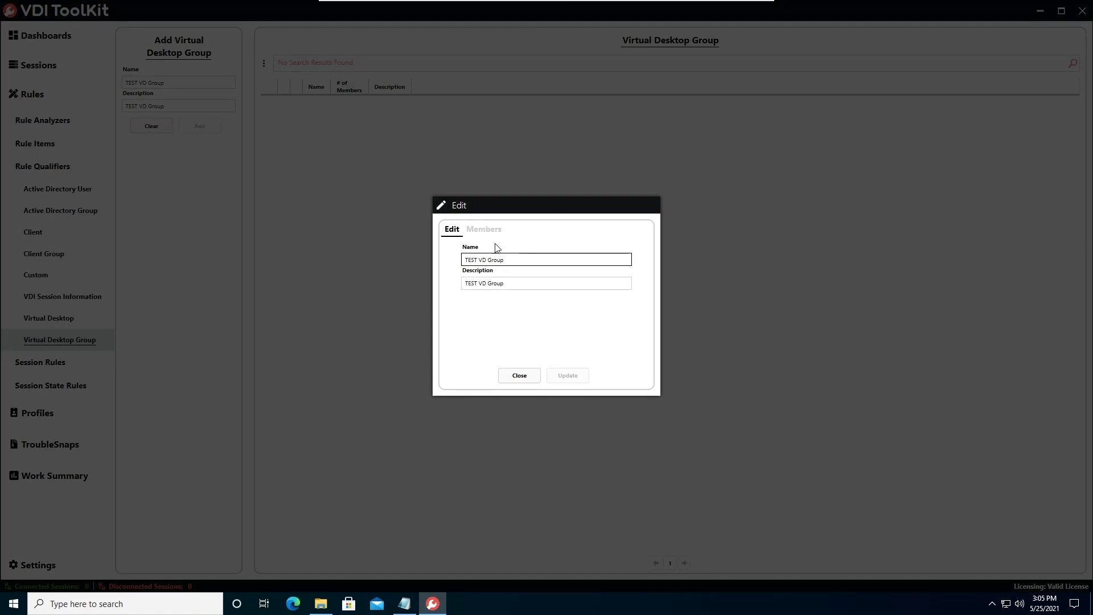
- Add MASTERWIN1064 and MGMTCLIENT6401 as members of TEST VD Group and save the update
click(496, 236)
click(455, 253)
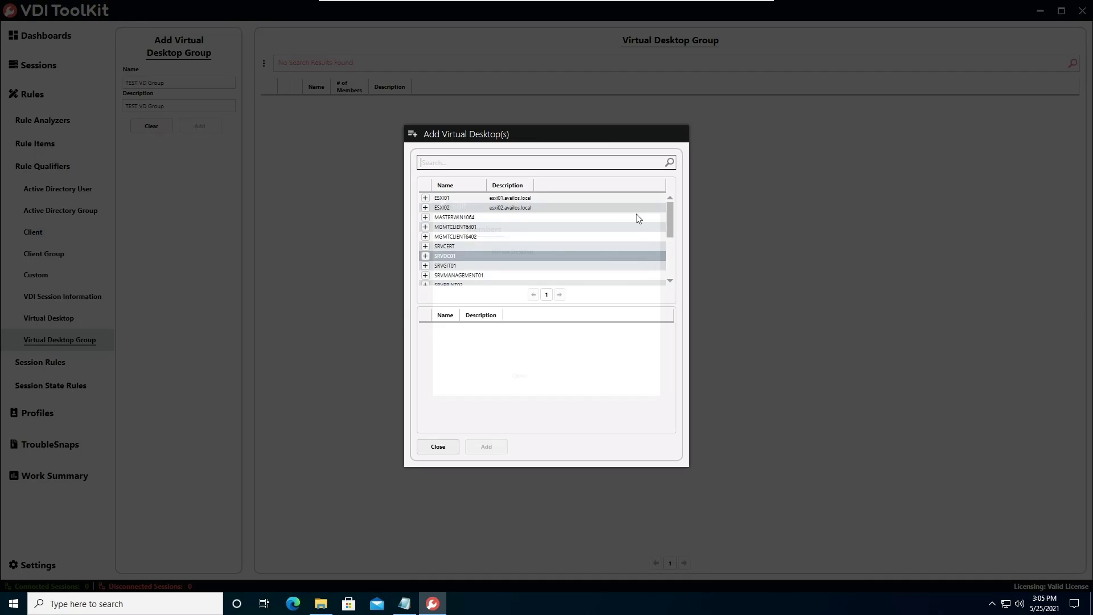
click(425, 227)
click(425, 217)
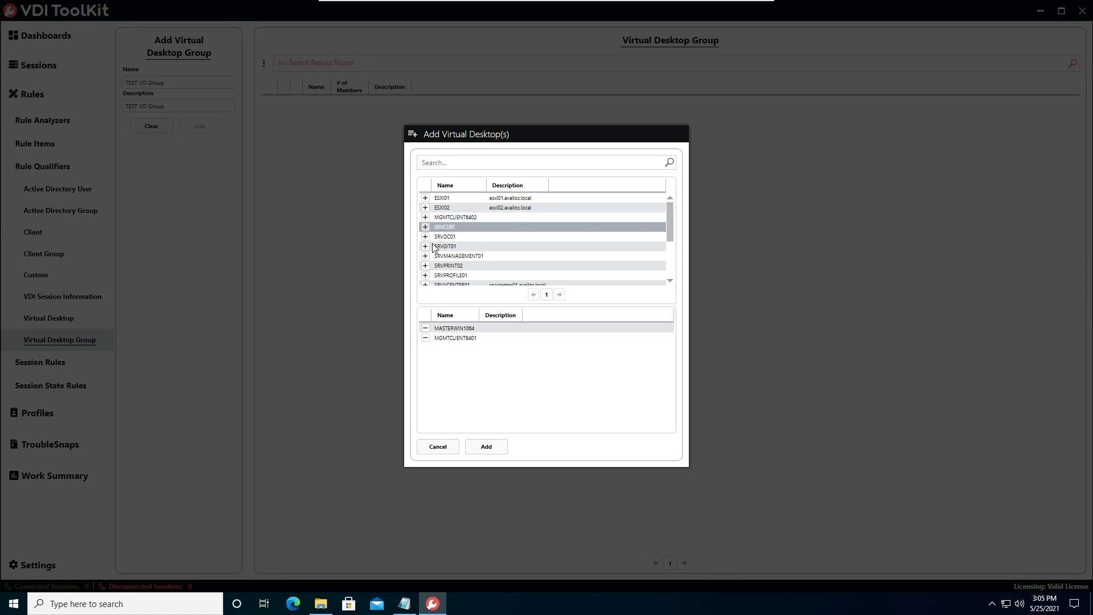
click(486, 446)
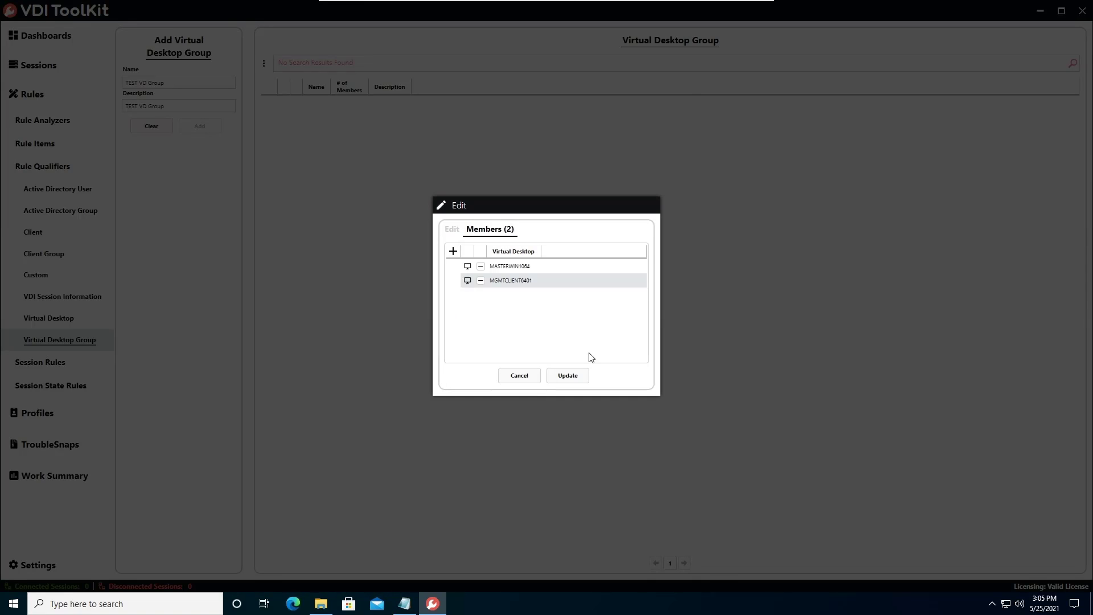
click(567, 375)
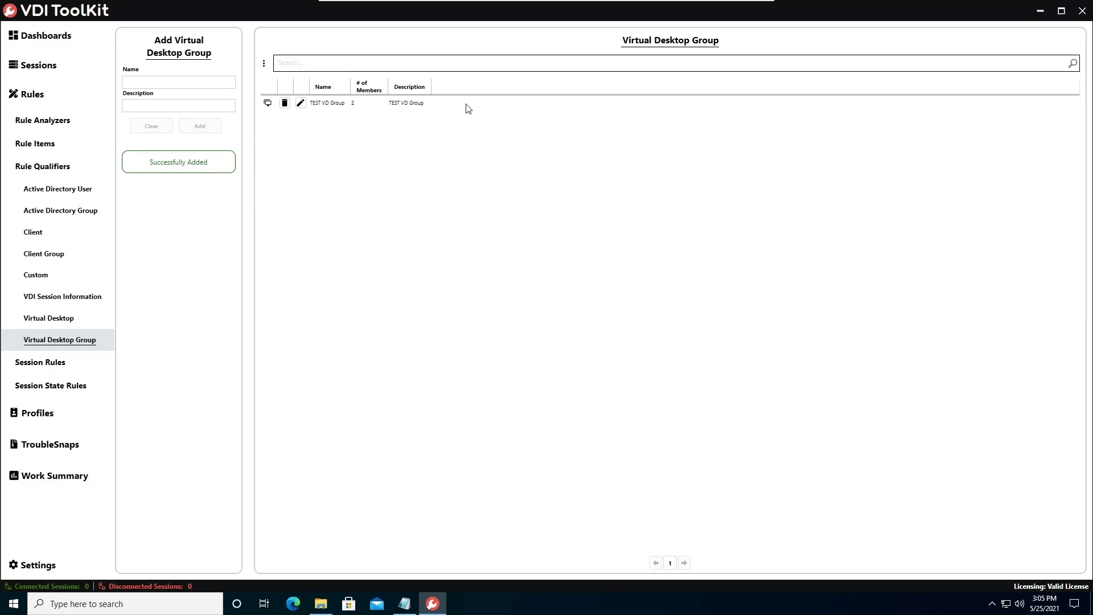
- View the members of TEST VD Group and close the details
right_click(337, 104)
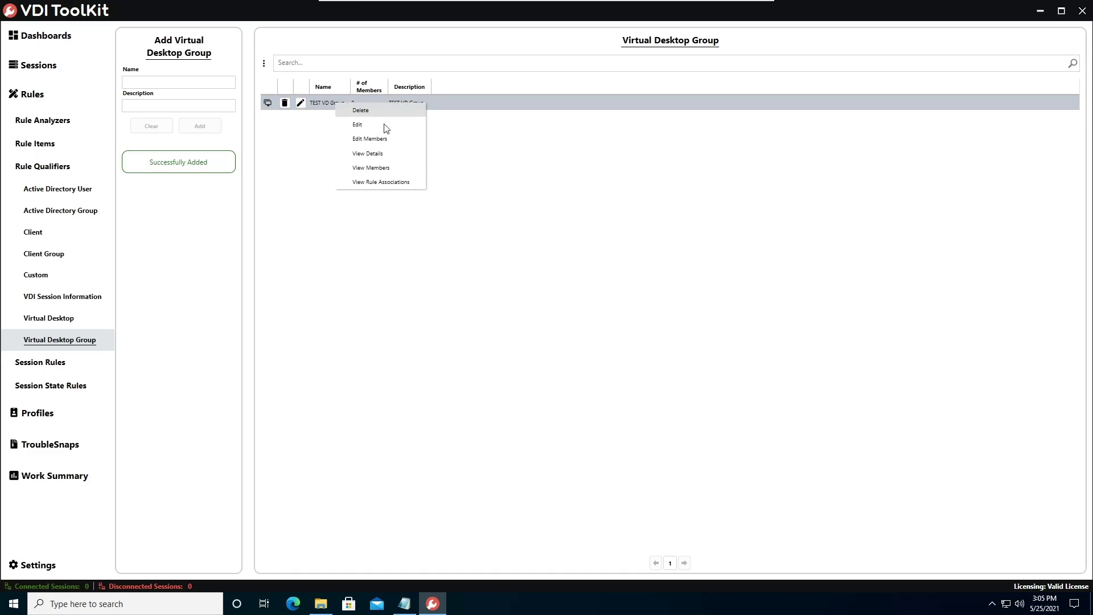
click(371, 168)
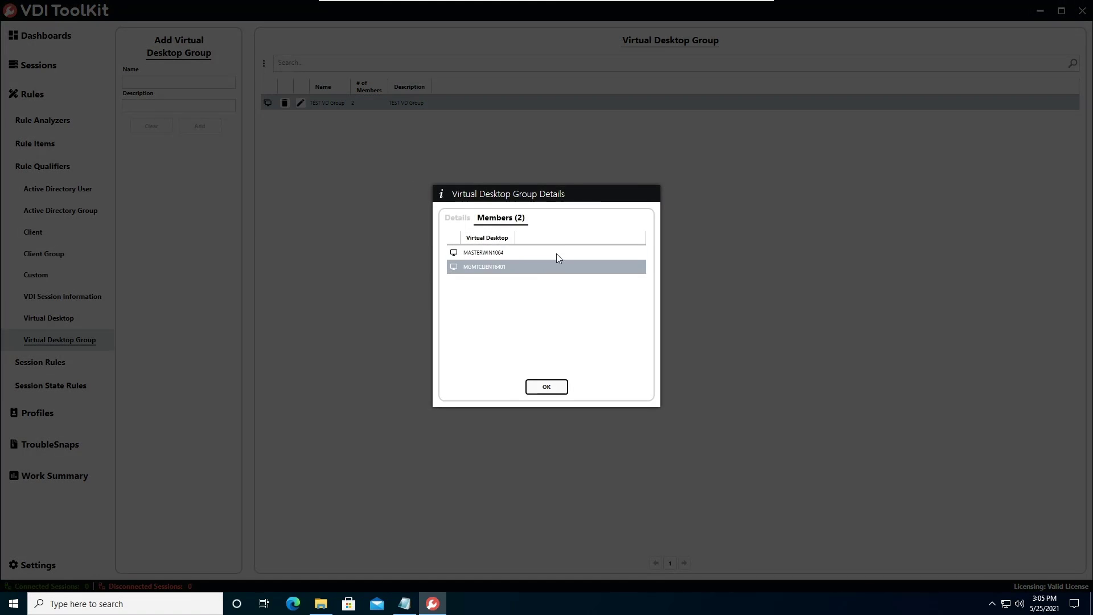
click(538, 388)
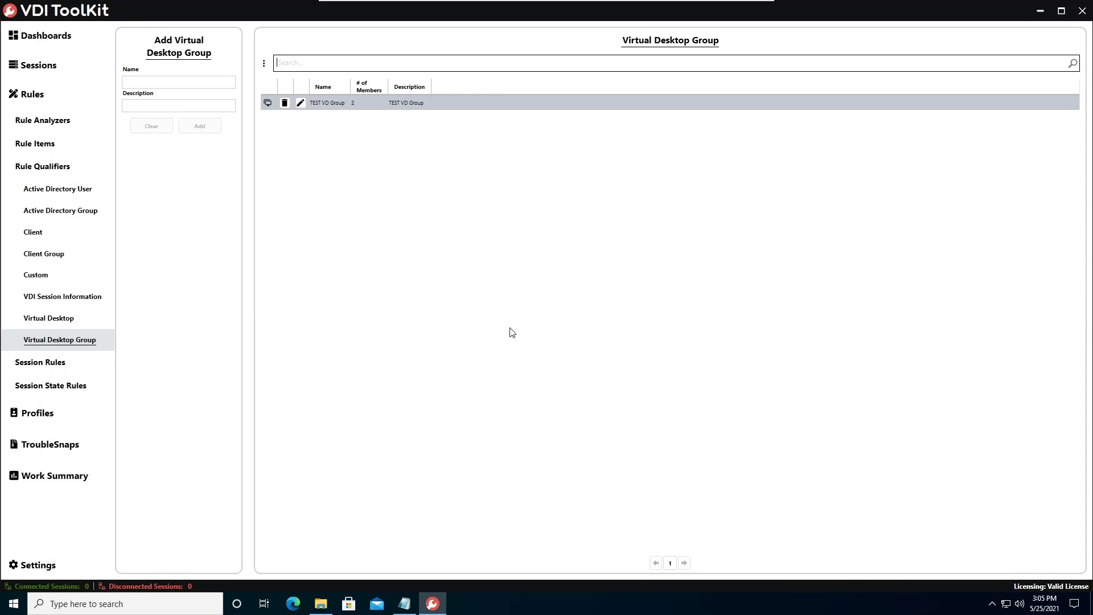